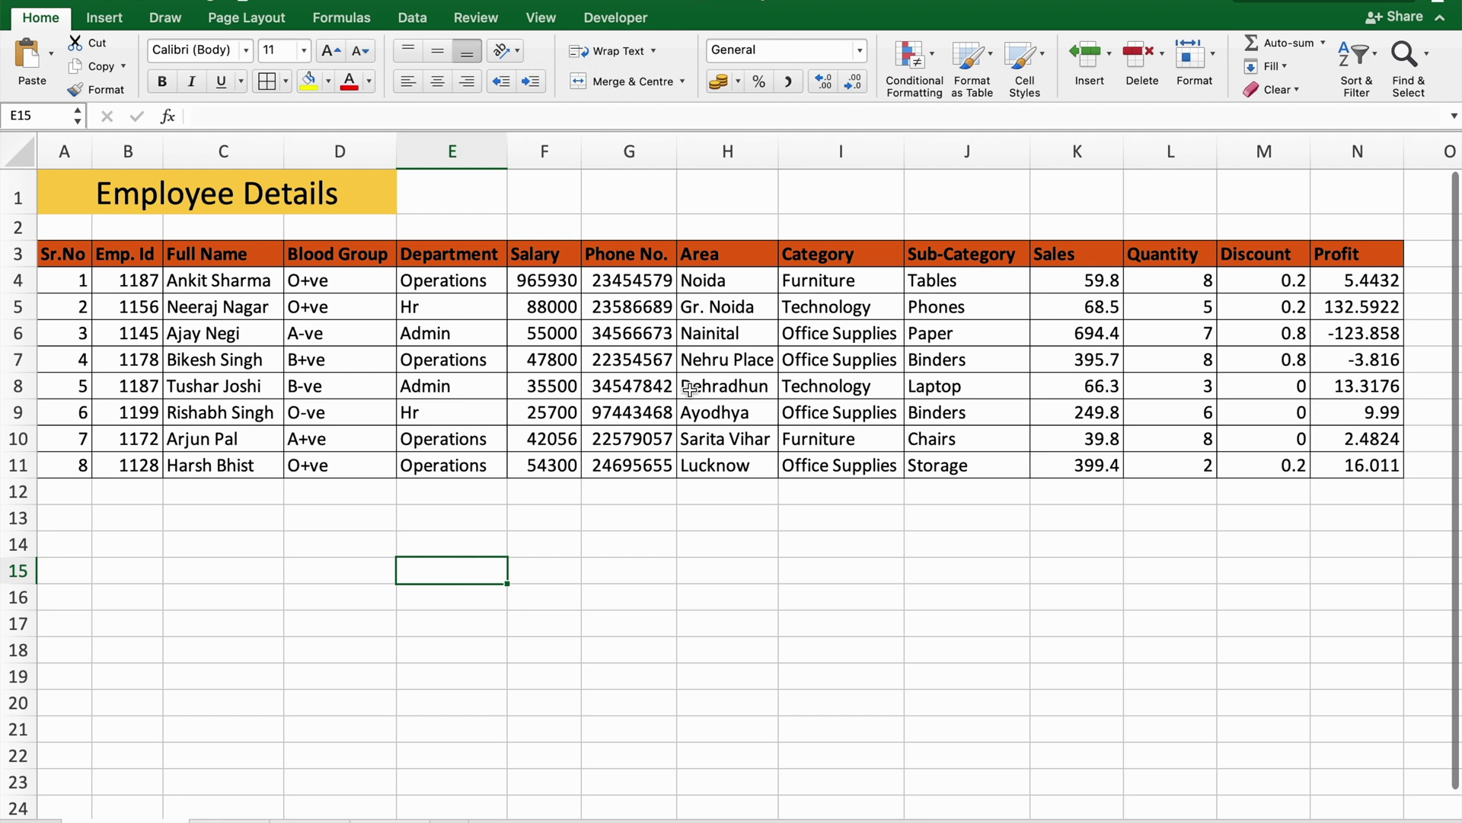
Select the whole Employee Details range A3:N11 with Ctrl+A and show the Insert ribbon.
click(943, 466)
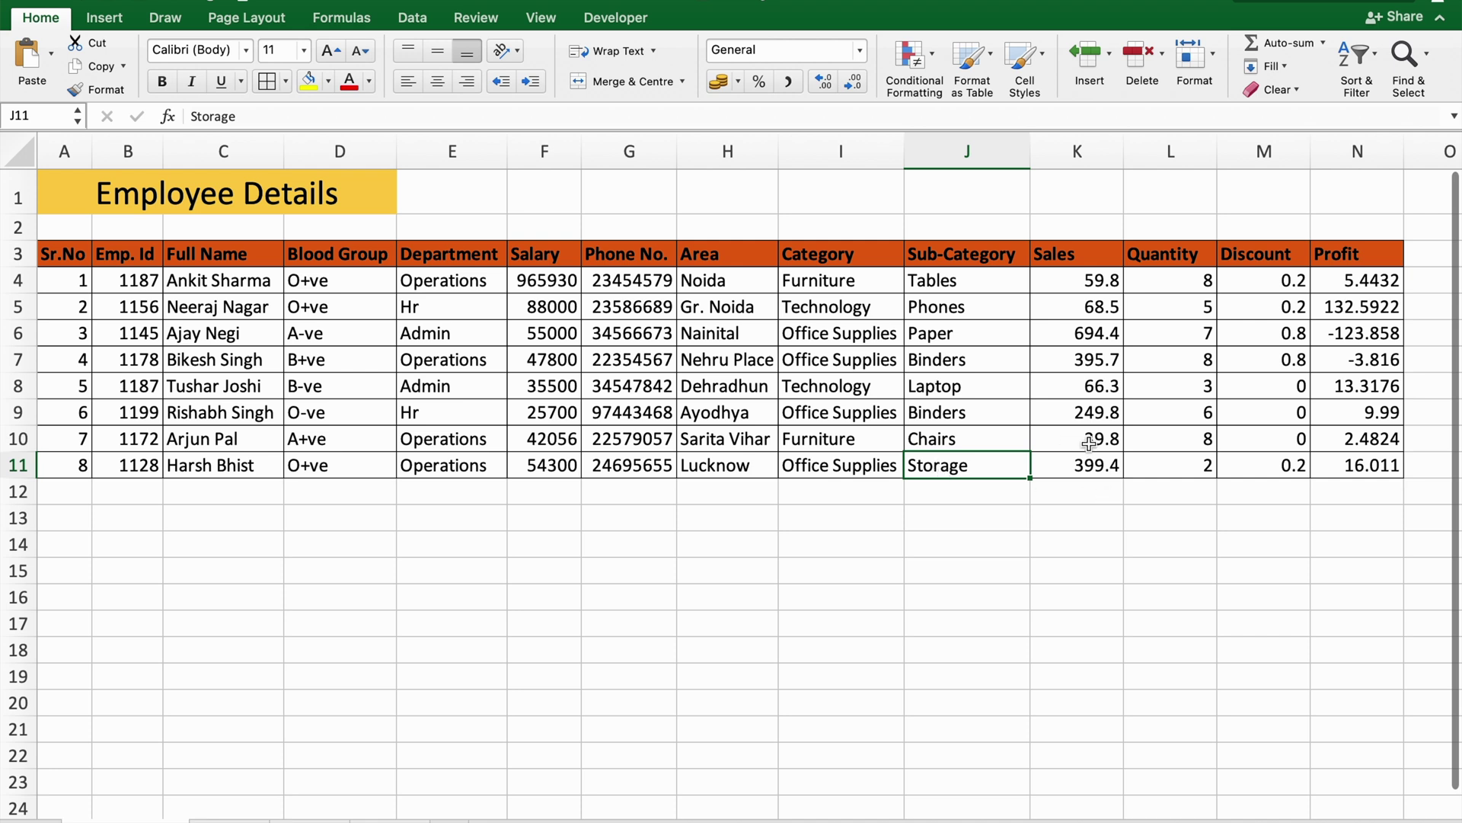
click(1101, 463)
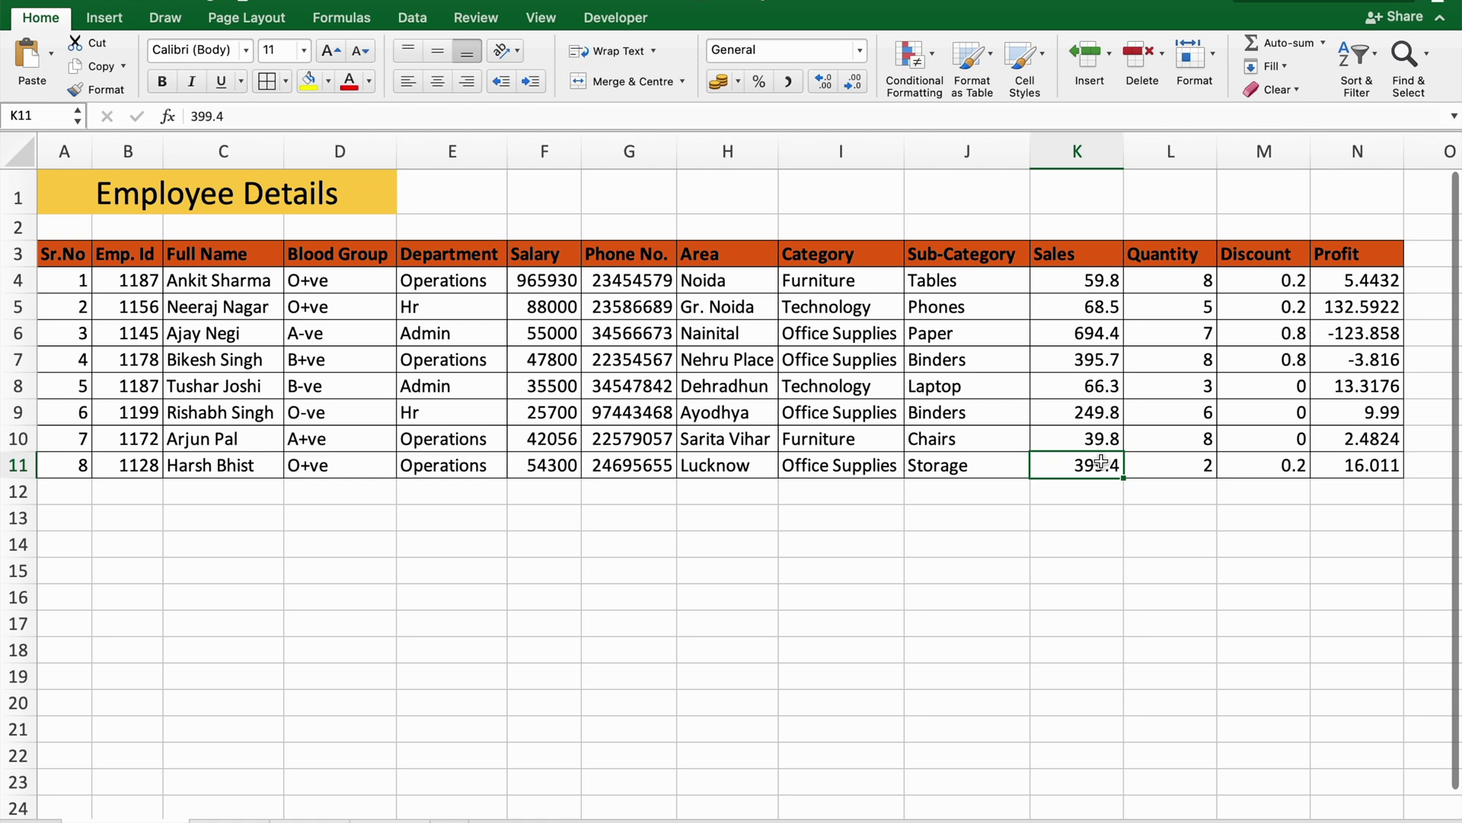
click(1145, 475)
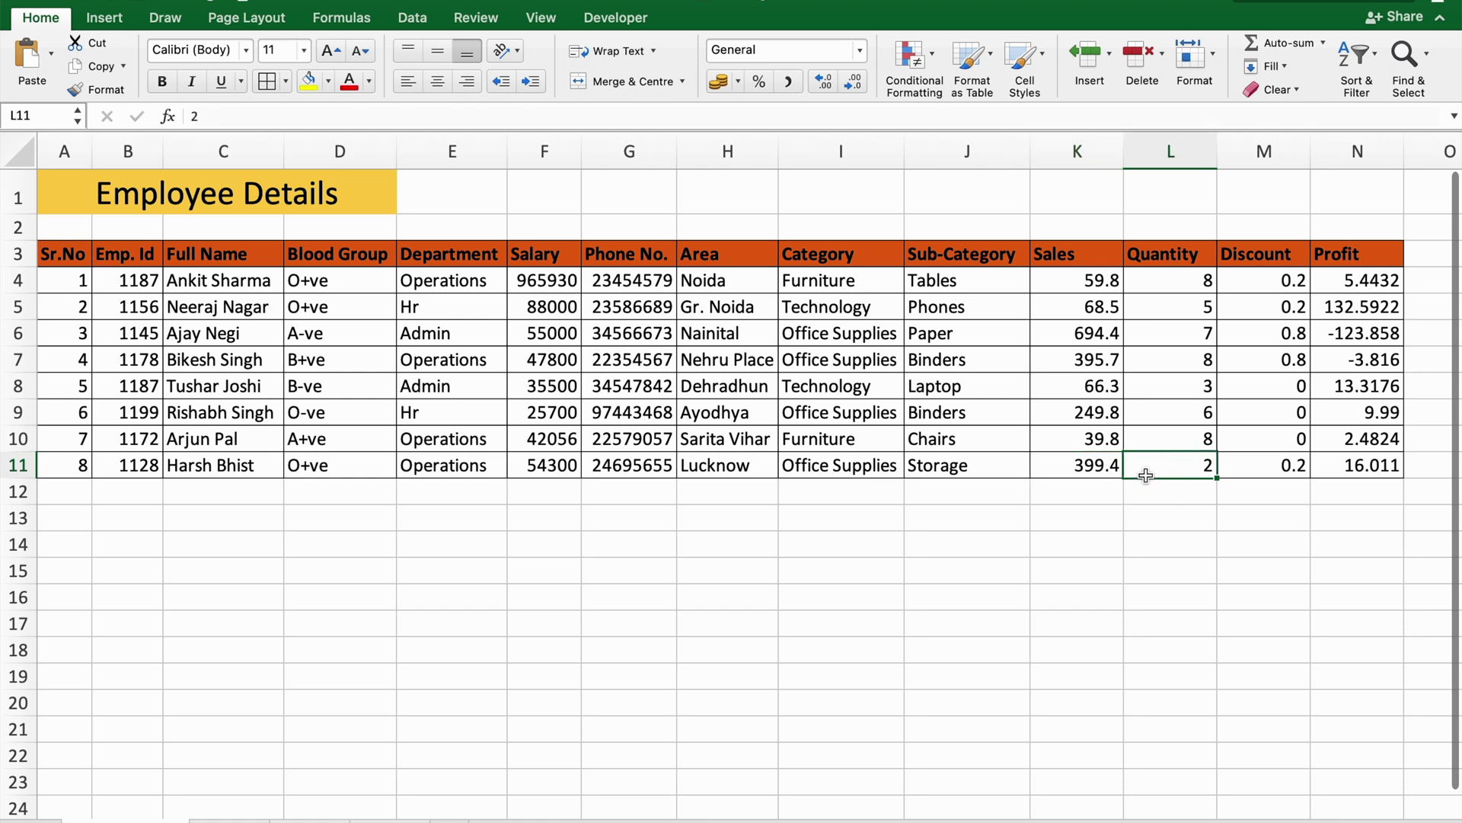
key(ctrl+a)
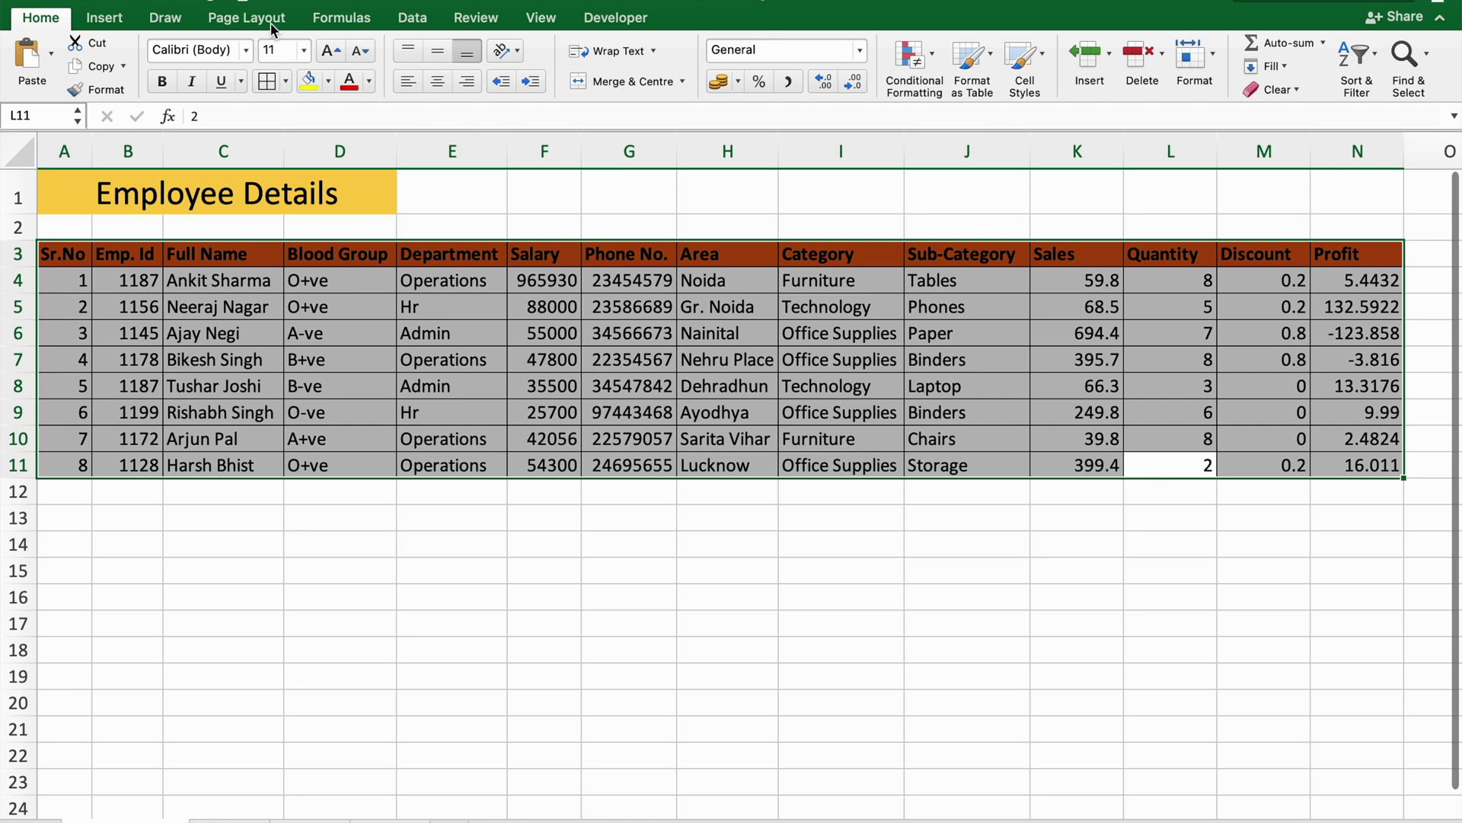
click(99, 18)
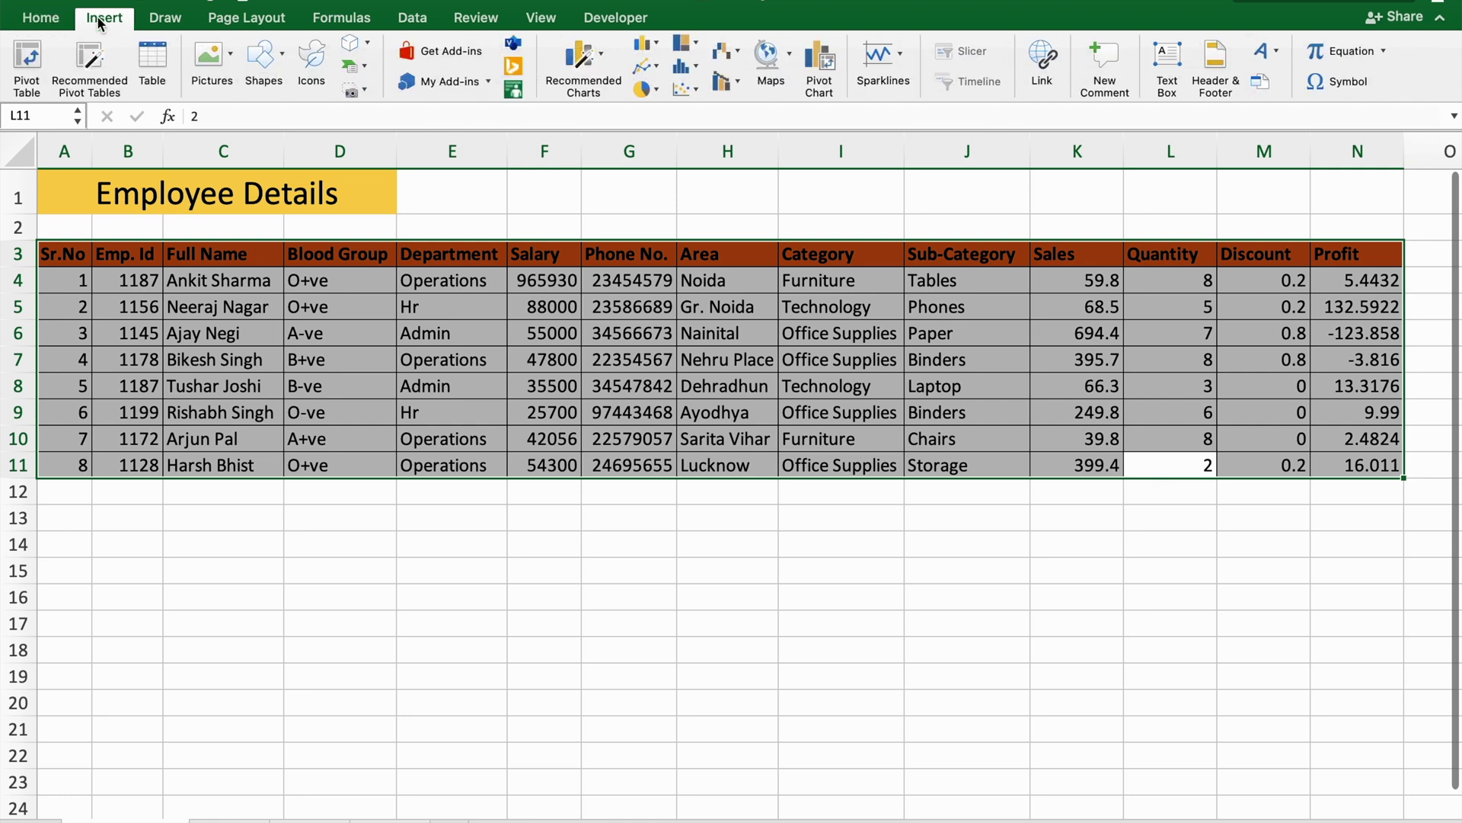
Convert range A3:N11 into a table with headers, then select cell D7 inside it.
click(148, 65)
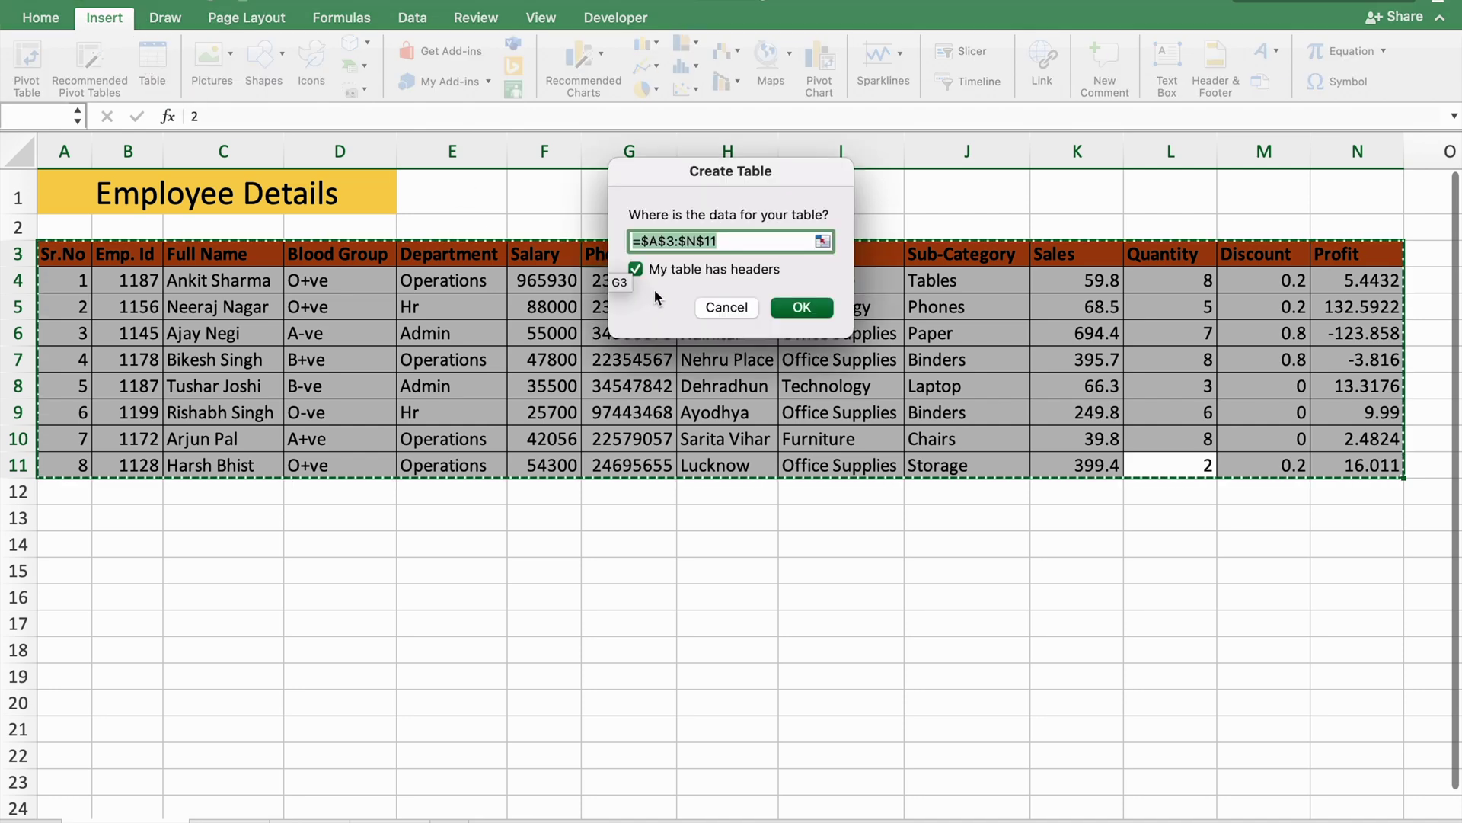
click(799, 308)
click(752, 569)
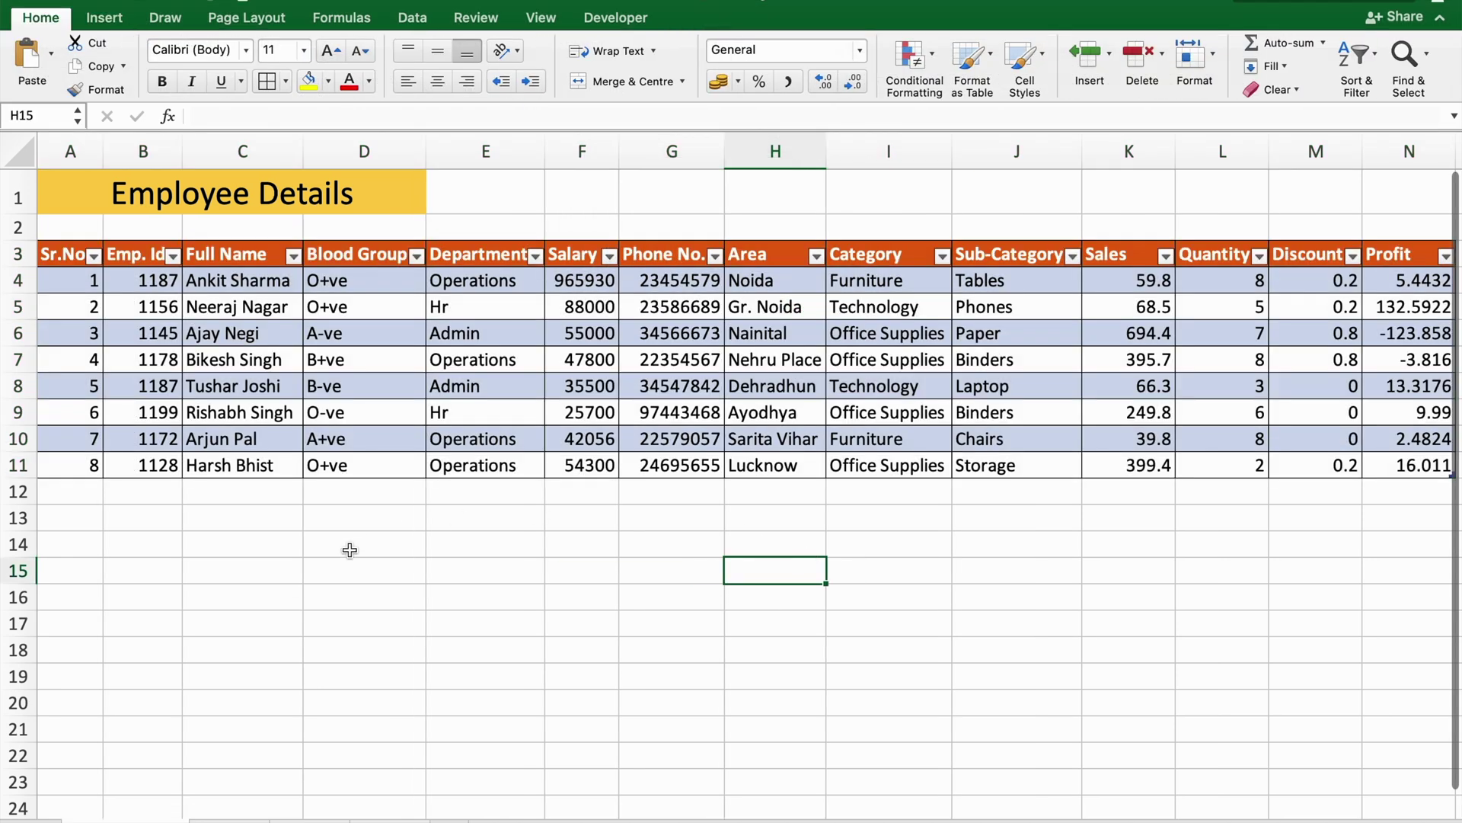
scroll(349, 549, right, 2)
scroll(349, 550, left, 2)
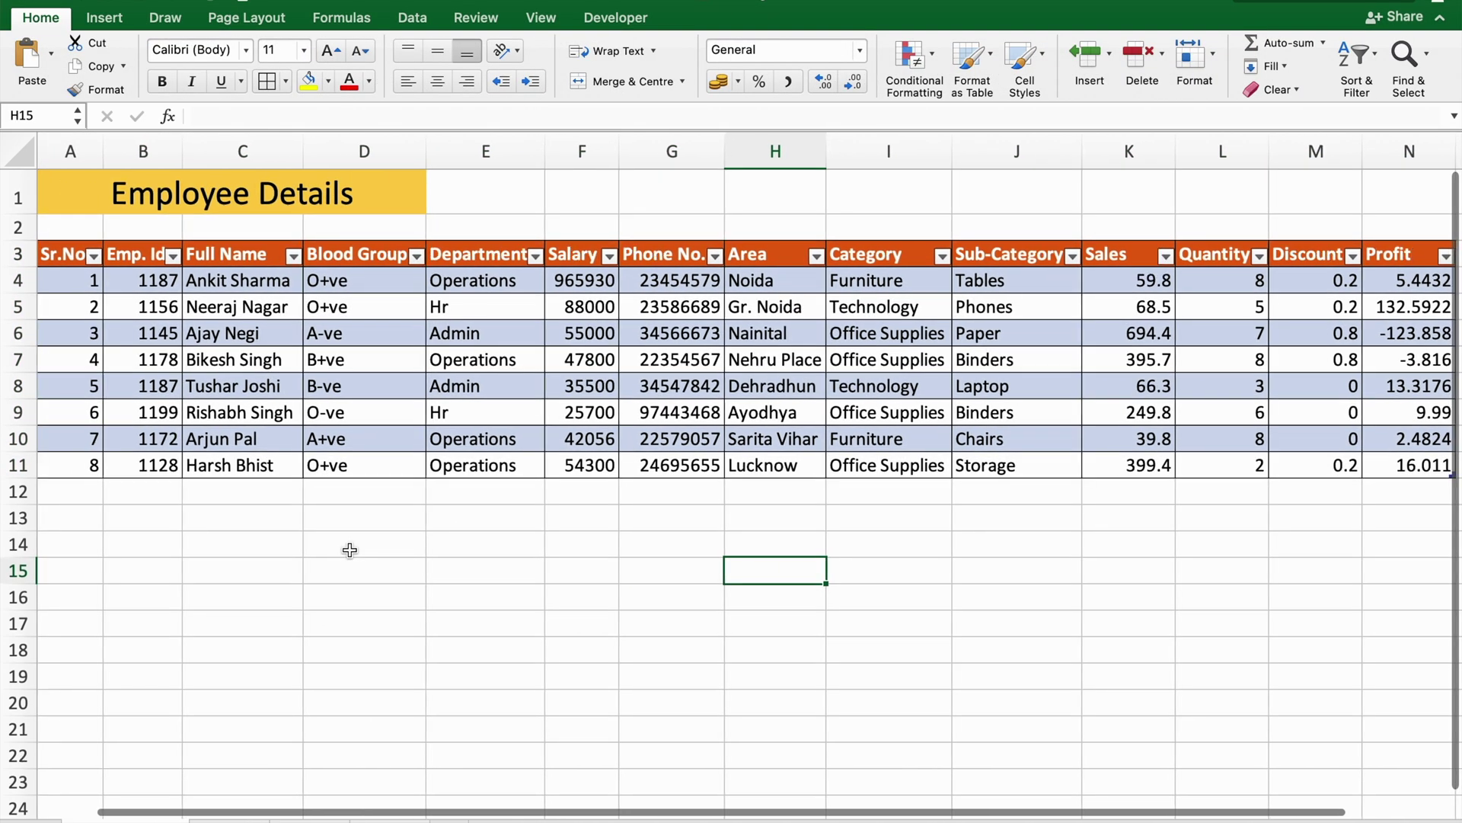
click(370, 359)
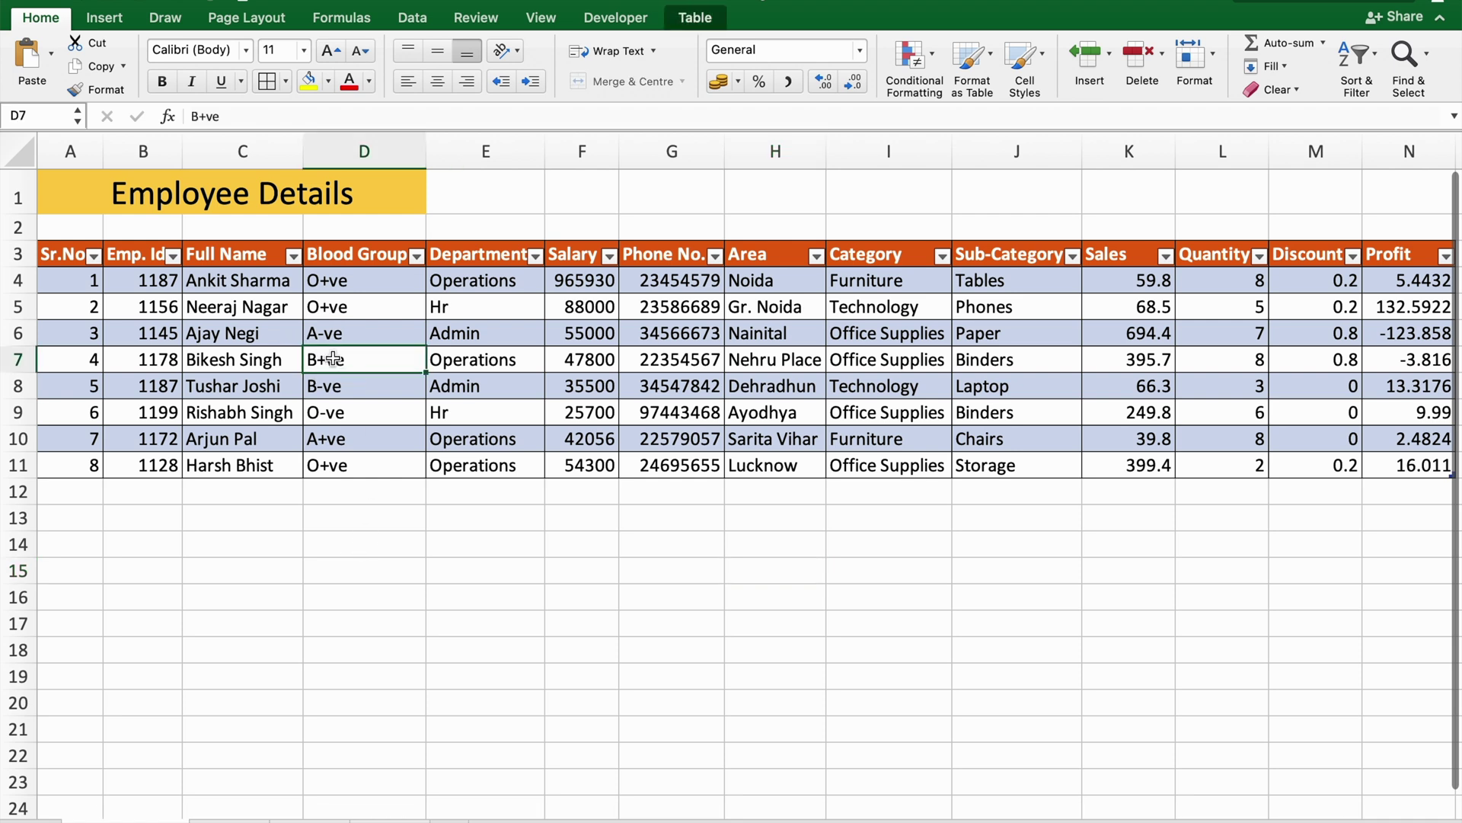
Select the entire table and bring up the Insert Slicers column list.
key(ctrl+a)
key(ctrl+a)
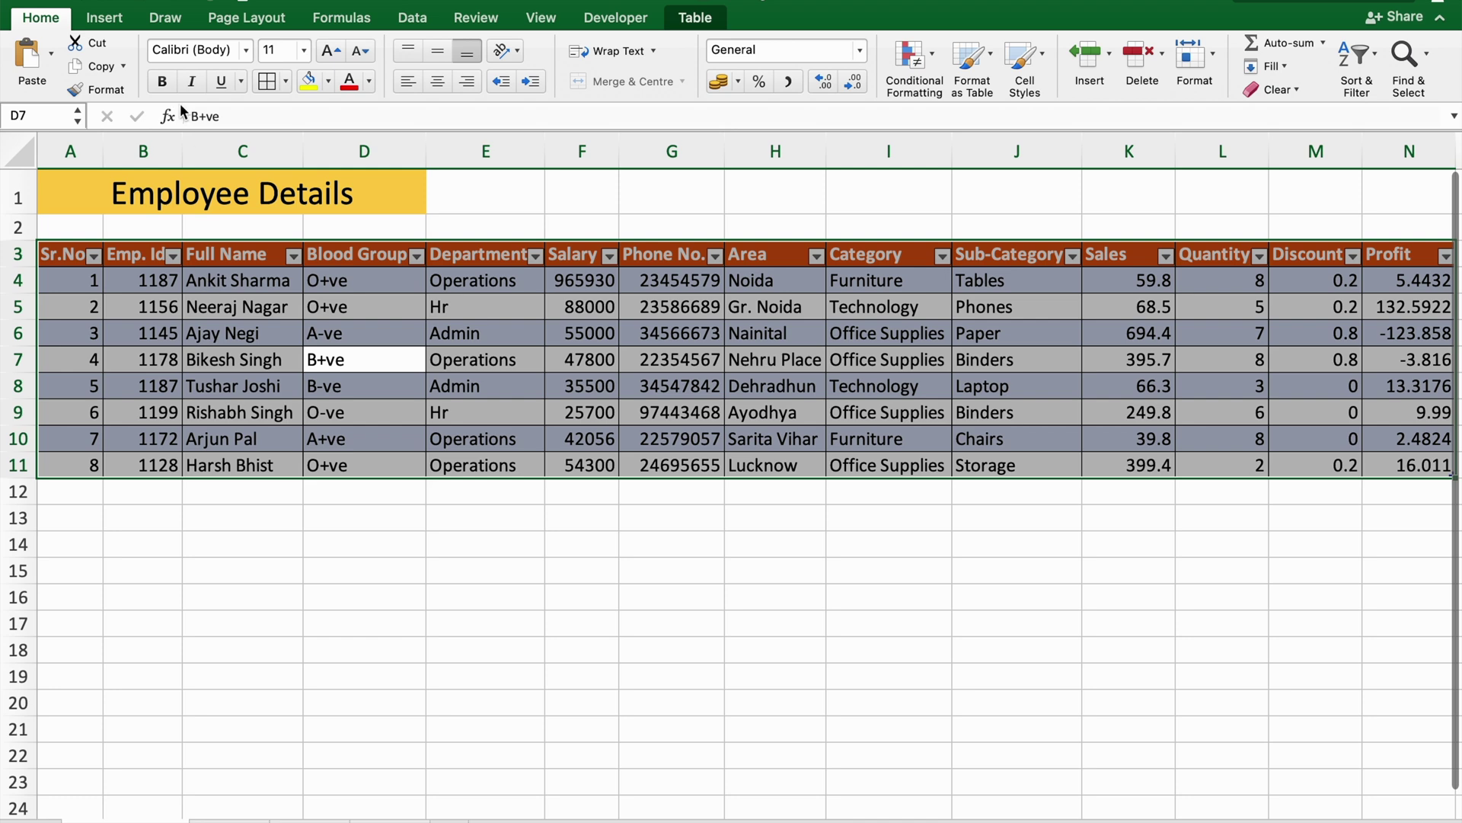
click(105, 18)
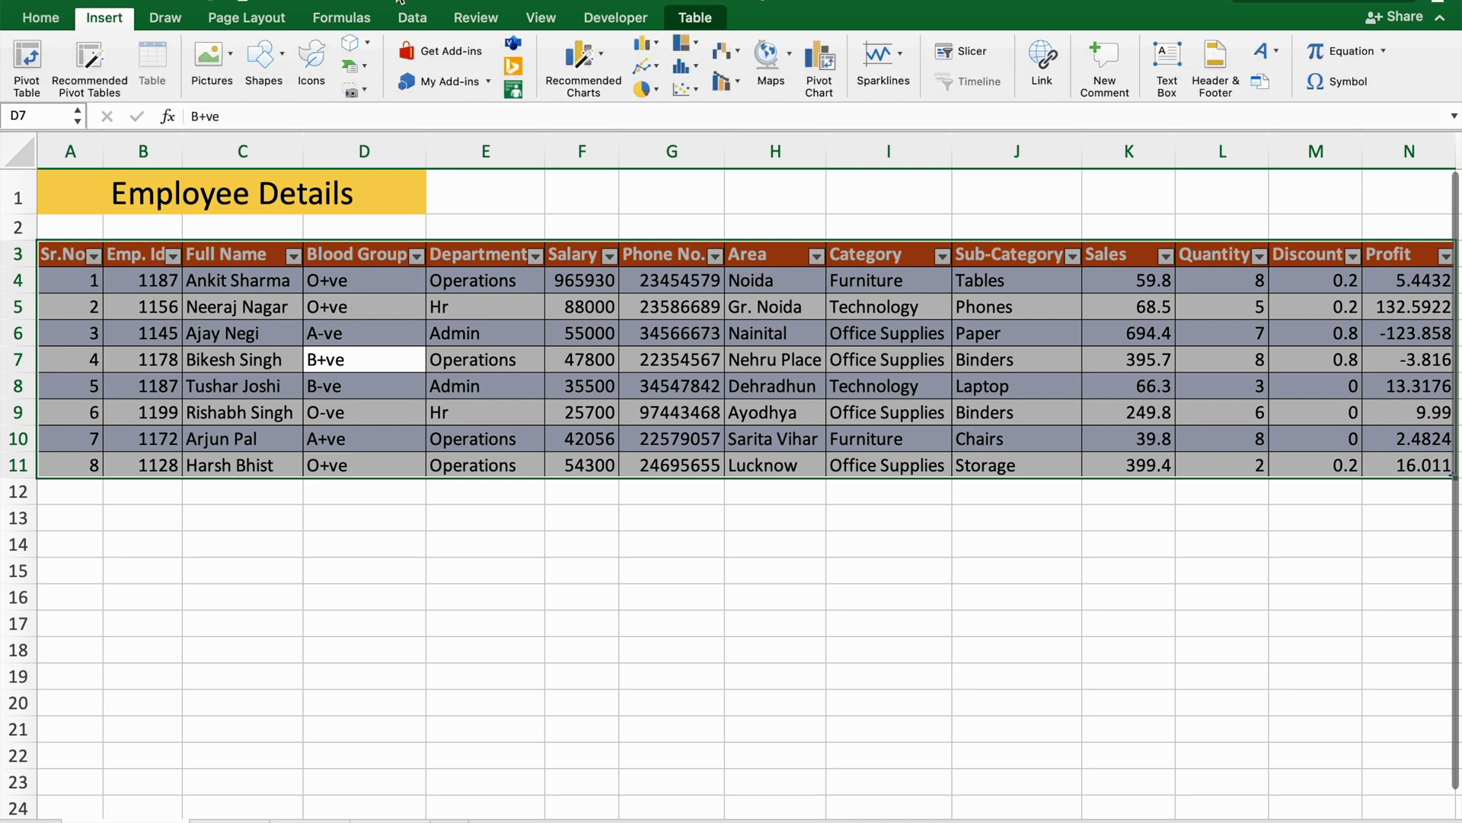
click(950, 53)
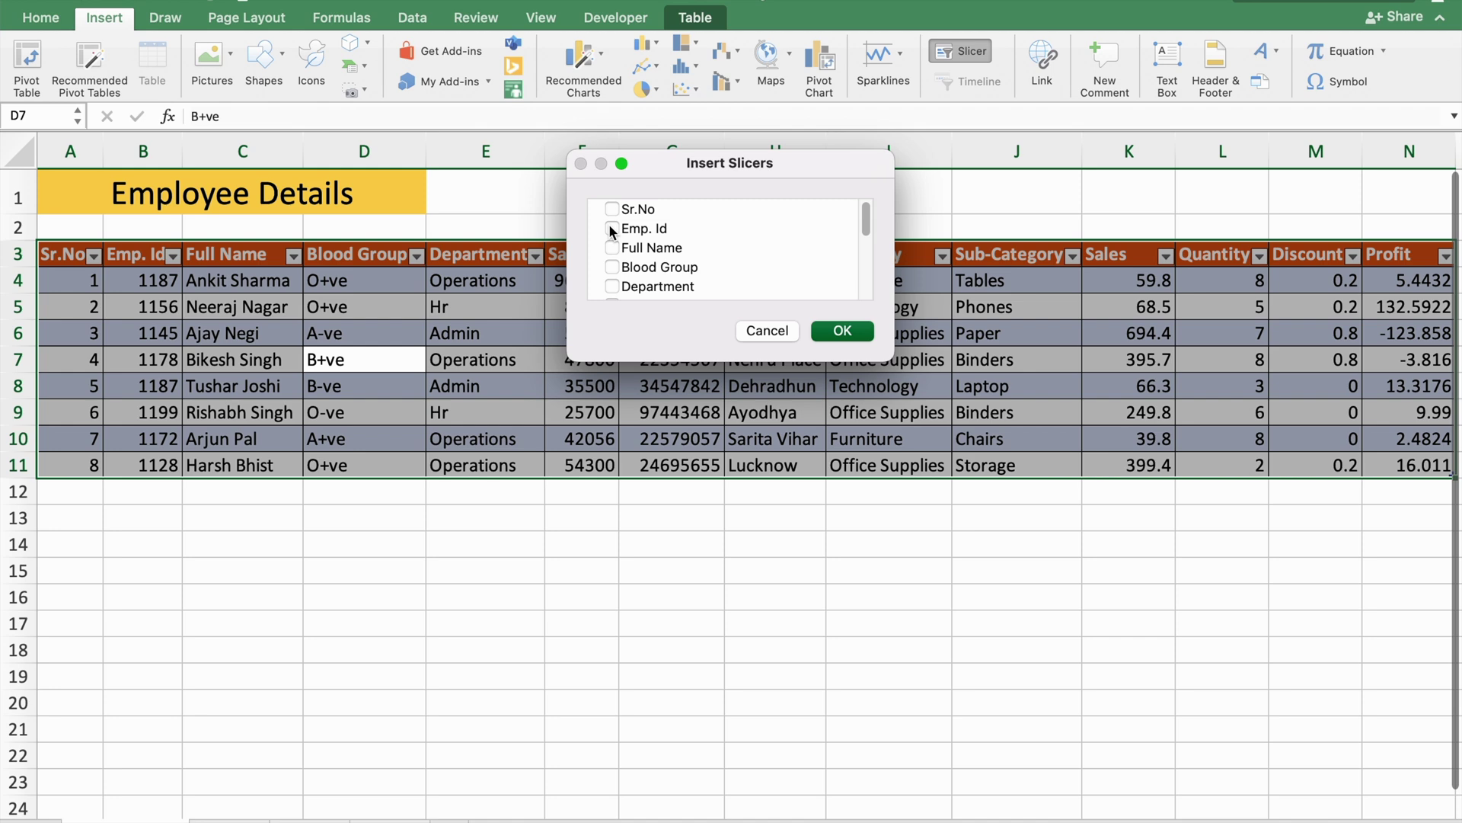
Create slicers for Emp. Id, Full Name, Department, Salary, Area and Category.
drag(685, 166, 692, 450)
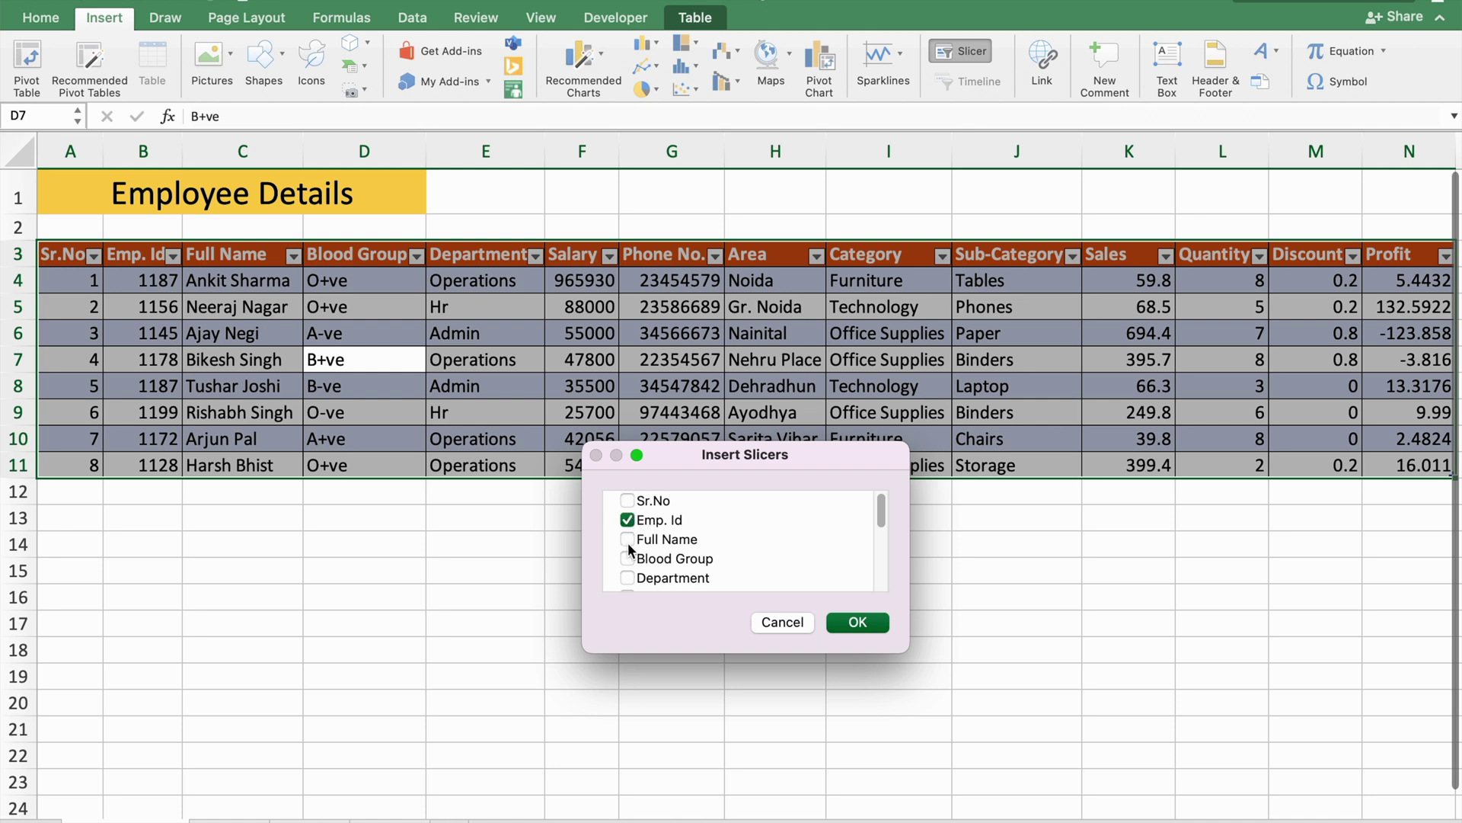
scroll(629, 546, down, 2)
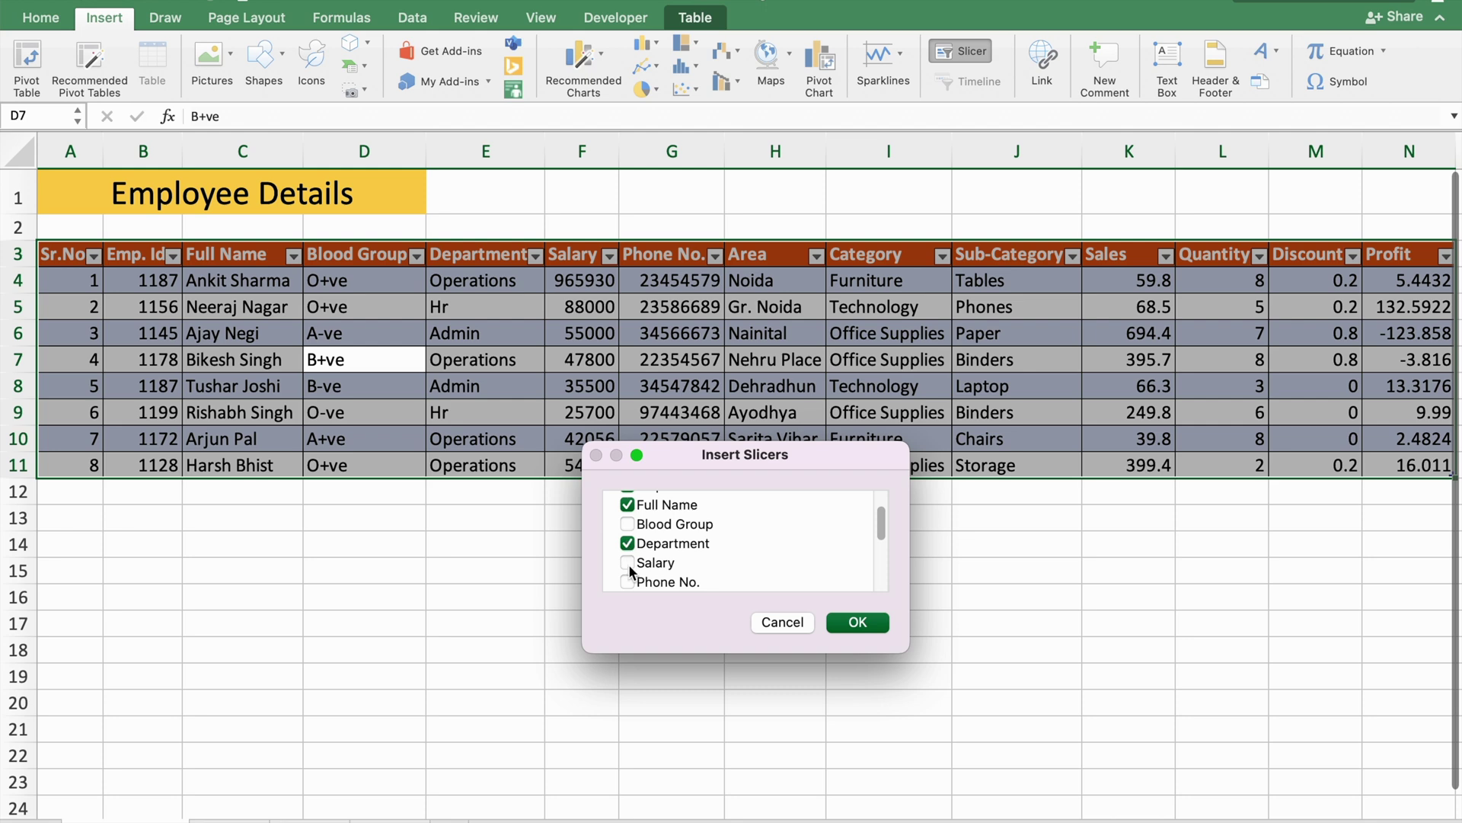
click(628, 564)
scroll(628, 564, down, 3)
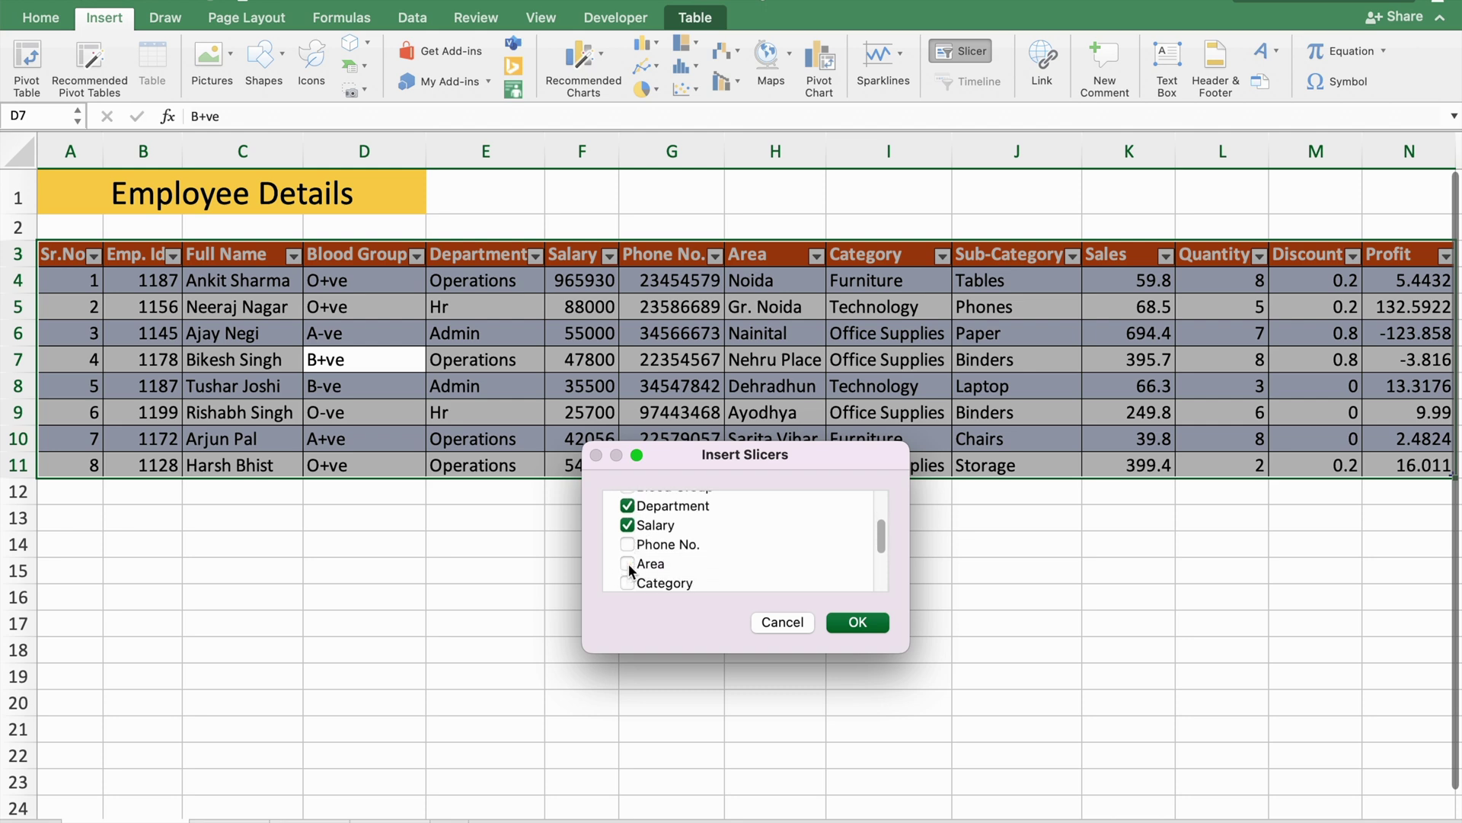
scroll(628, 564, down, 1)
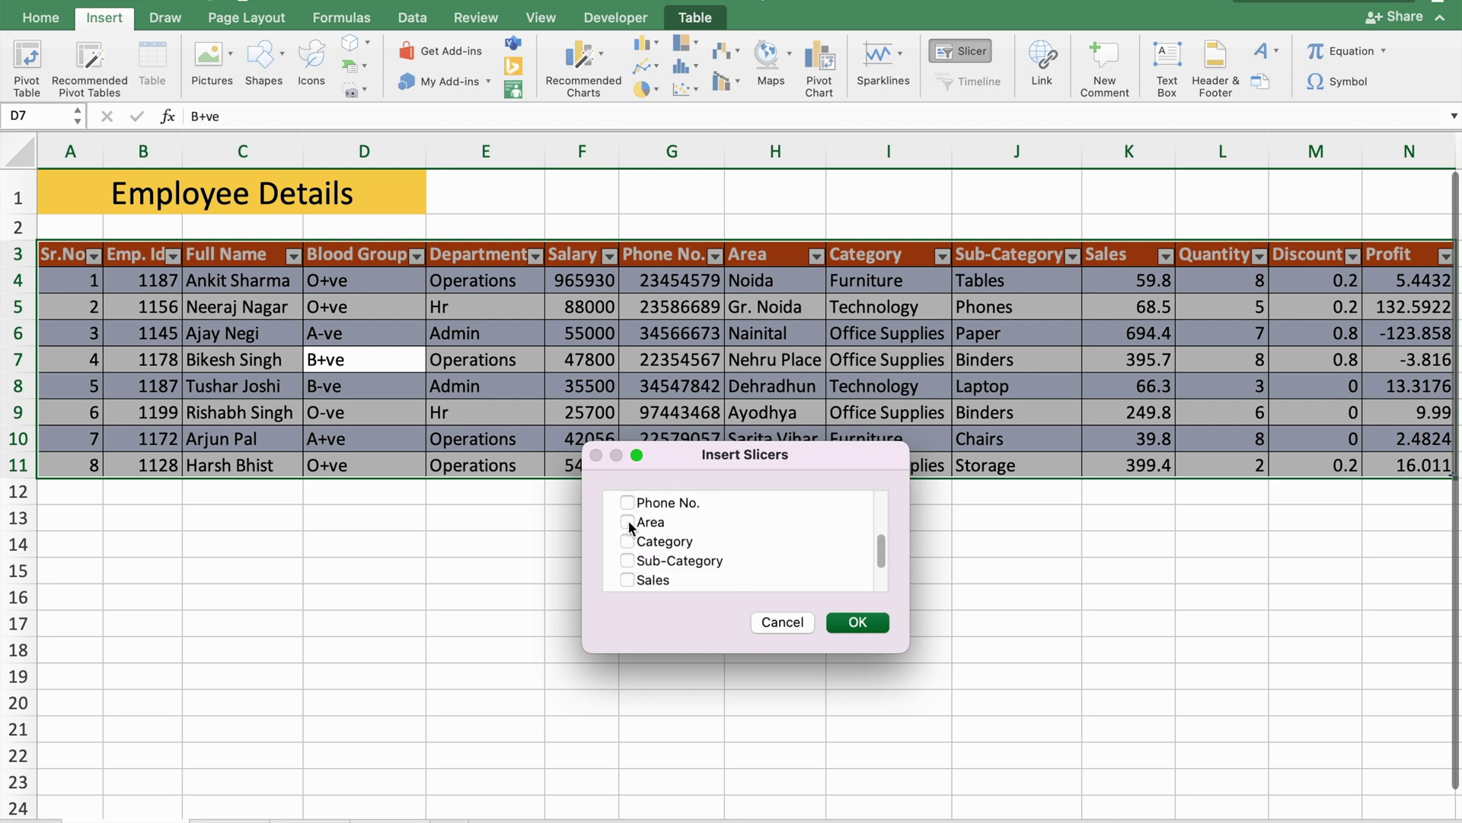
click(629, 542)
scroll(719, 567, down, 3)
click(854, 623)
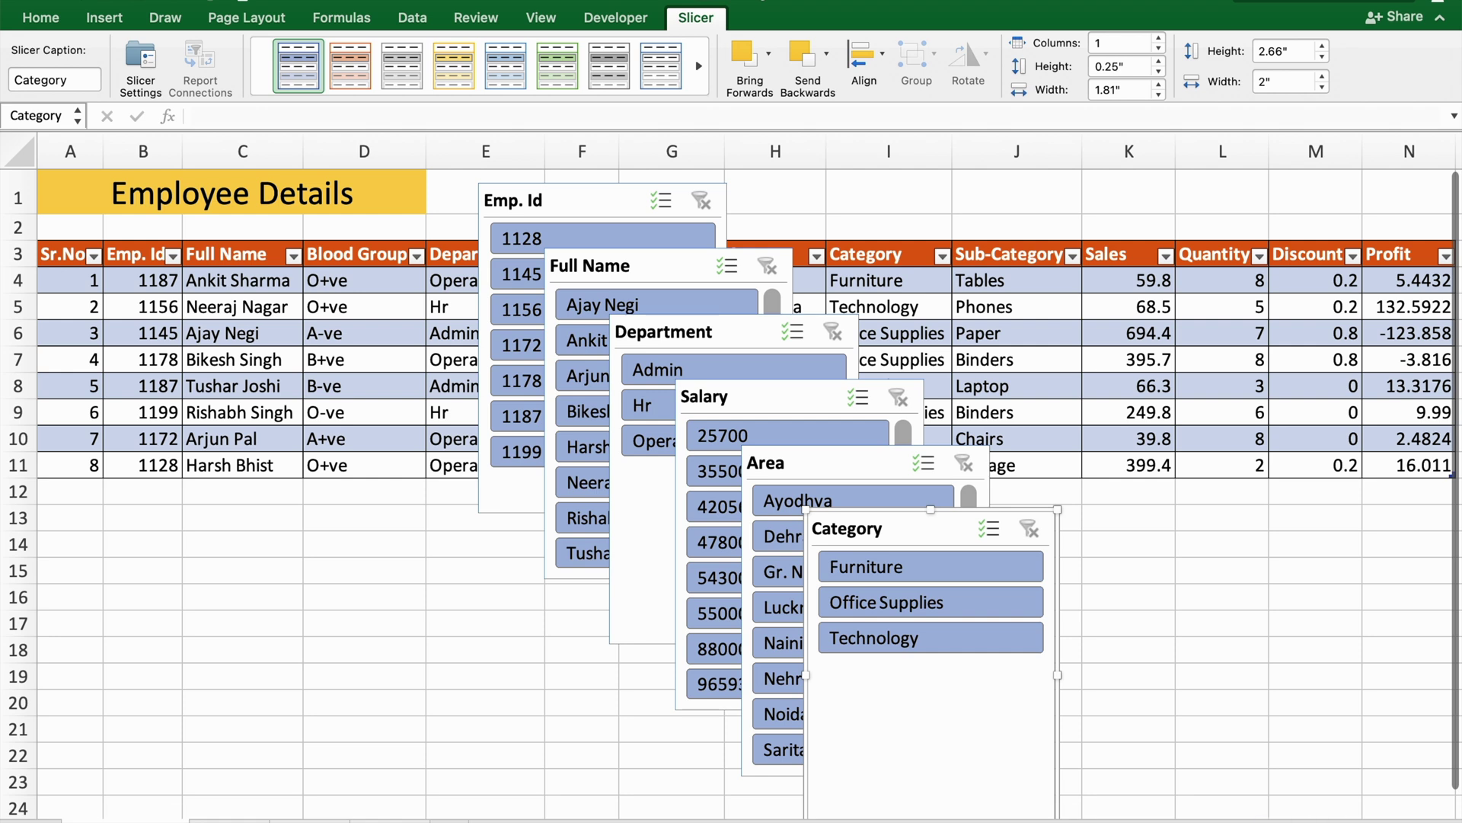
scroll(732, 472, down, 1)
Move the Category, Area, Salary, Department and Full Name slicers into a row below the table.
scroll(731, 472, down, 1)
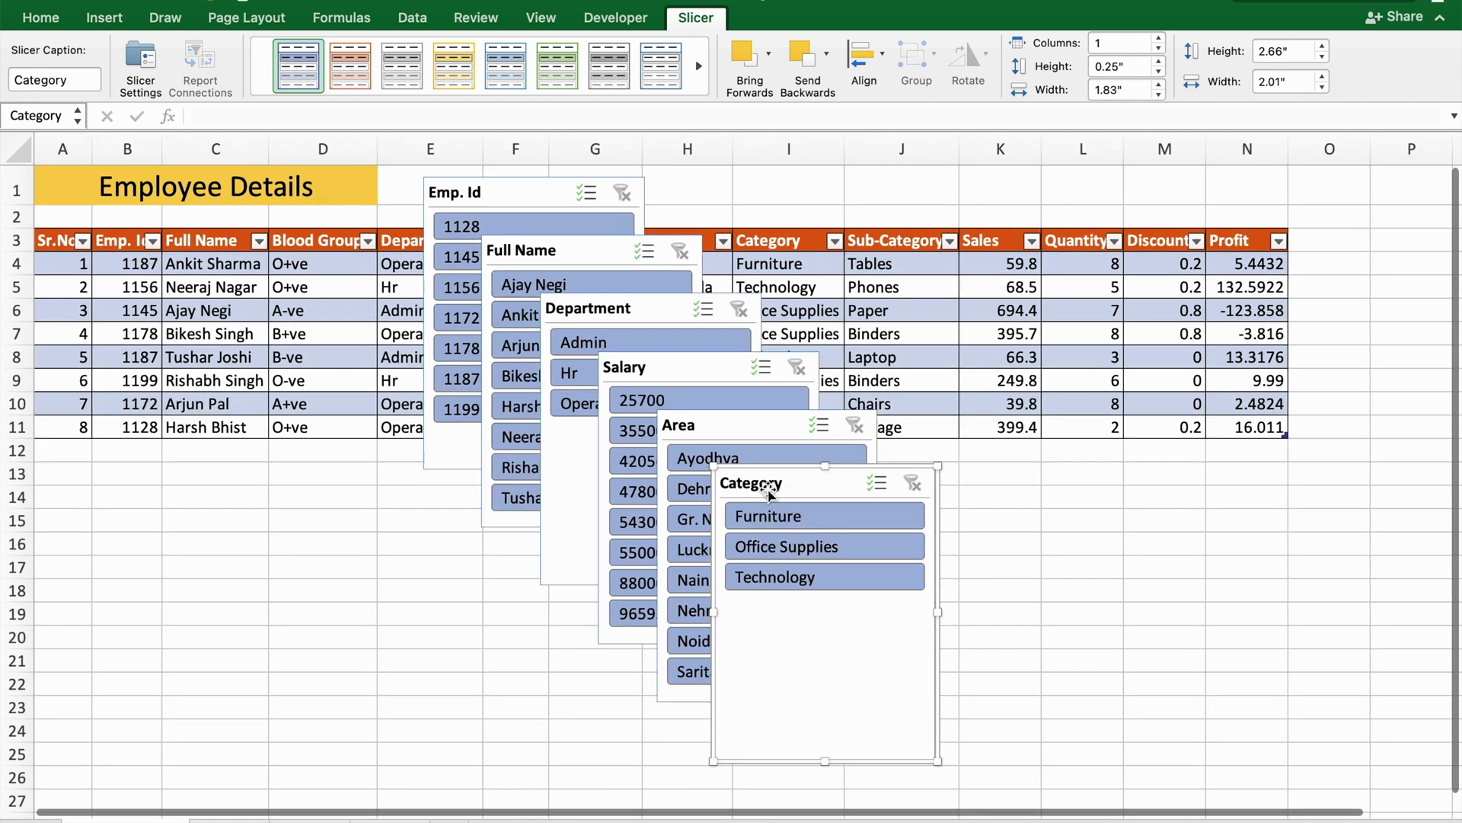
drag(771, 486, 1119, 457)
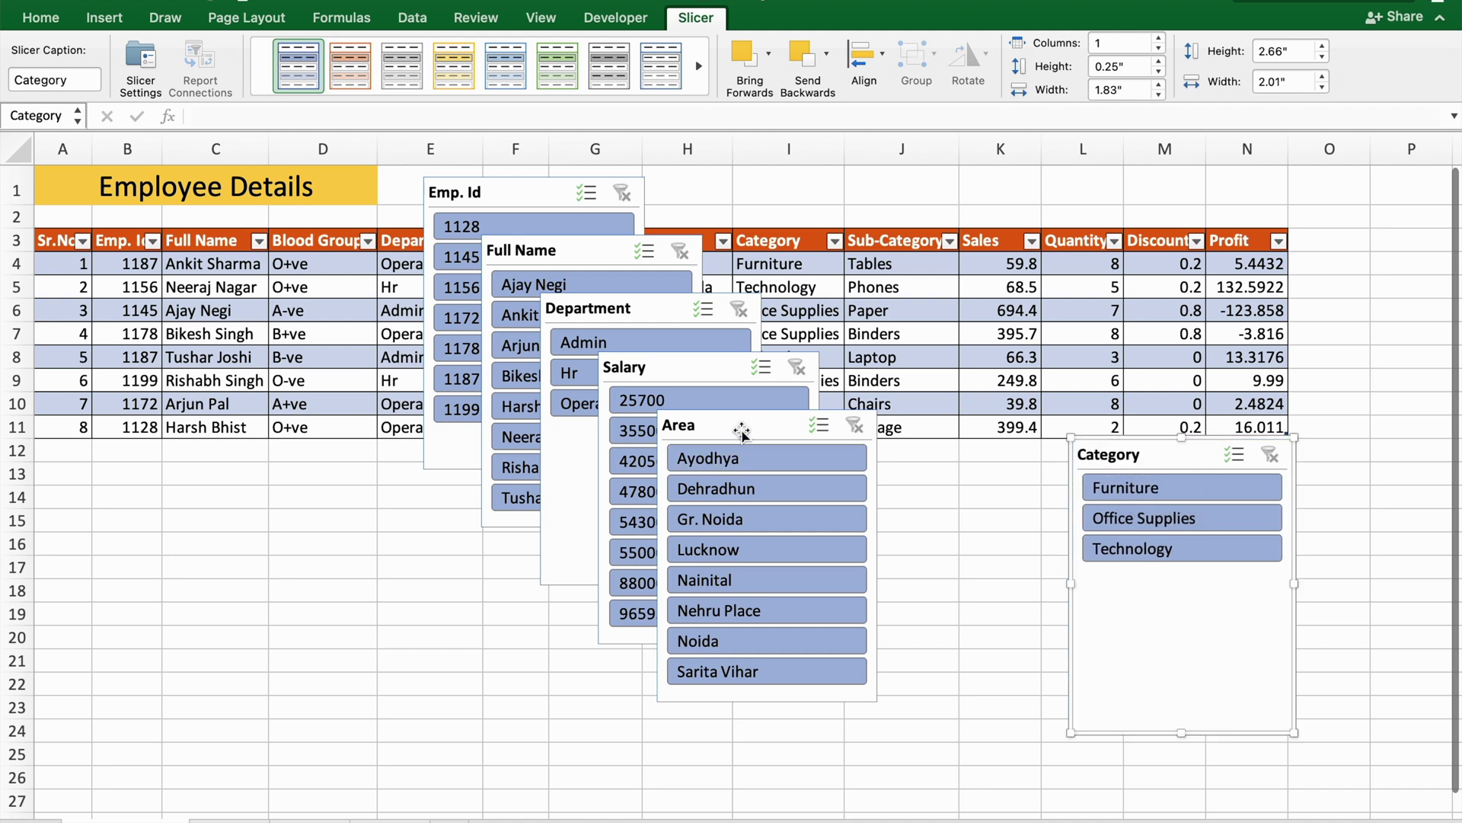
drag(744, 427, 980, 470)
drag(694, 424, 890, 454)
drag(673, 366, 704, 449)
drag(590, 309, 460, 453)
drag(529, 254, 252, 452)
Place the Emp. Id slicer beside Category and nudge Department and Salary into alignment.
click(435, 450)
drag(435, 450, 432, 451)
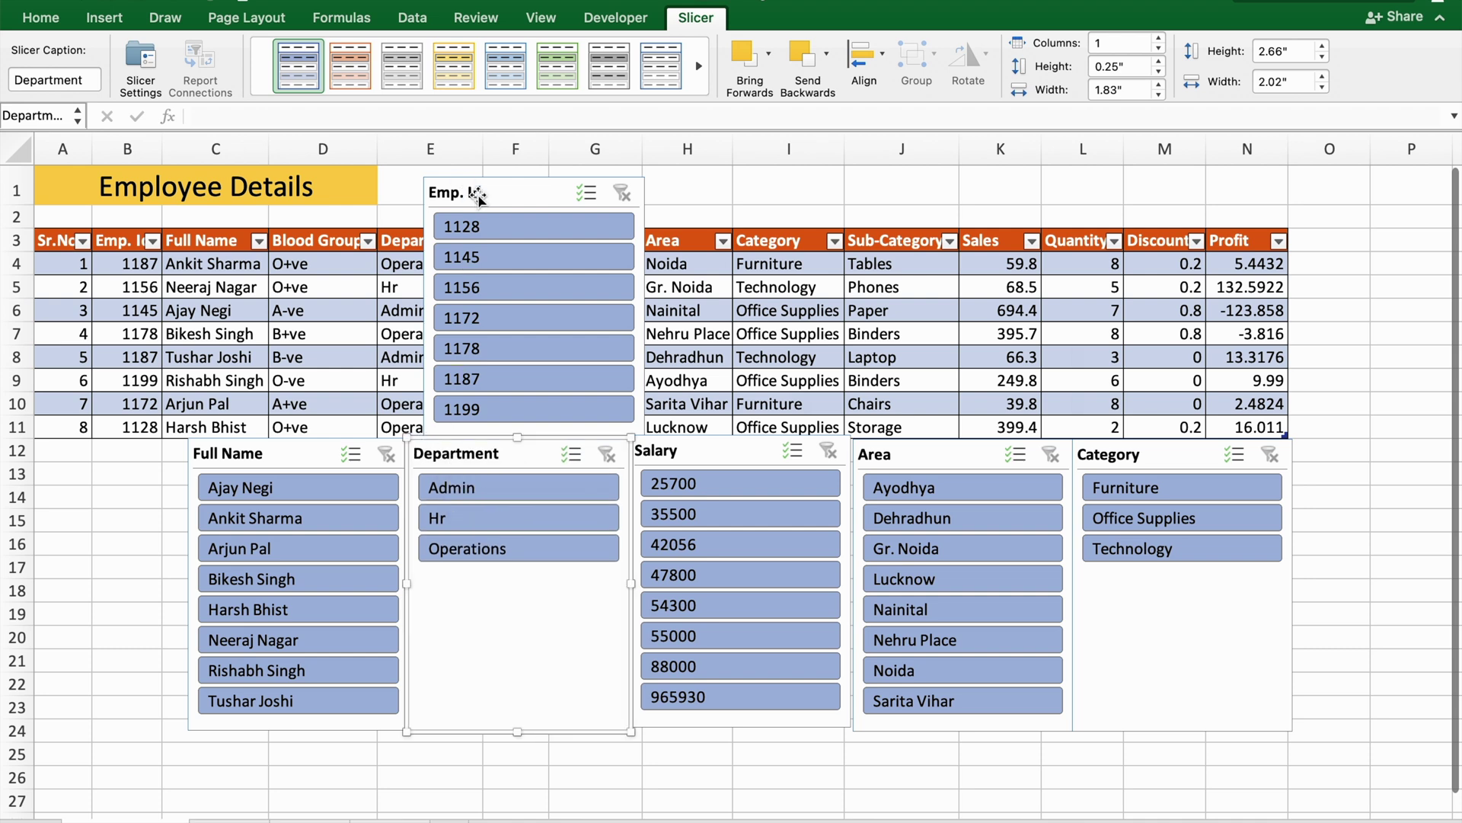
drag(477, 197, 1348, 459)
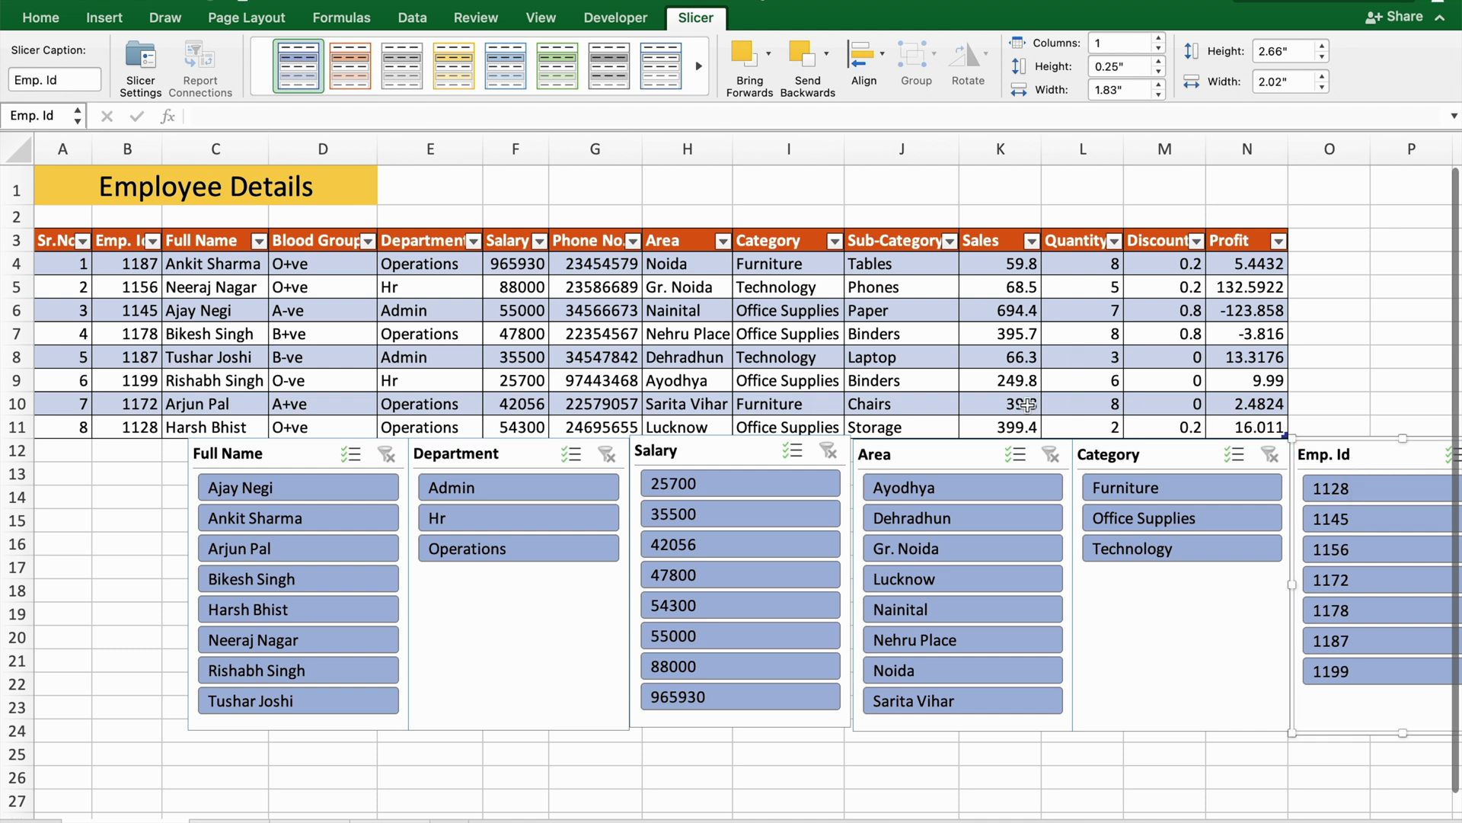
drag(764, 440, 766, 442)
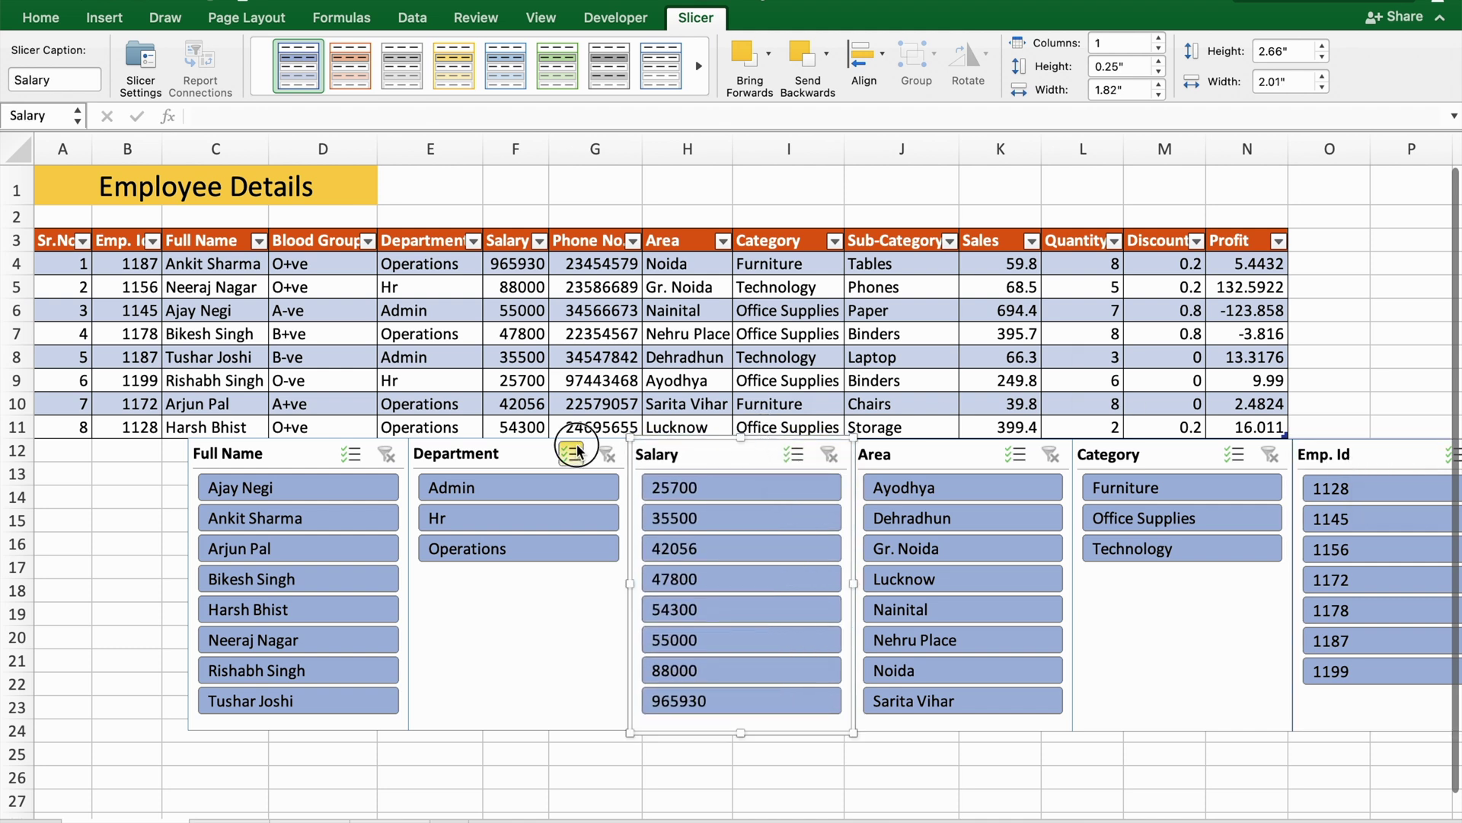
drag(540, 450, 538, 452)
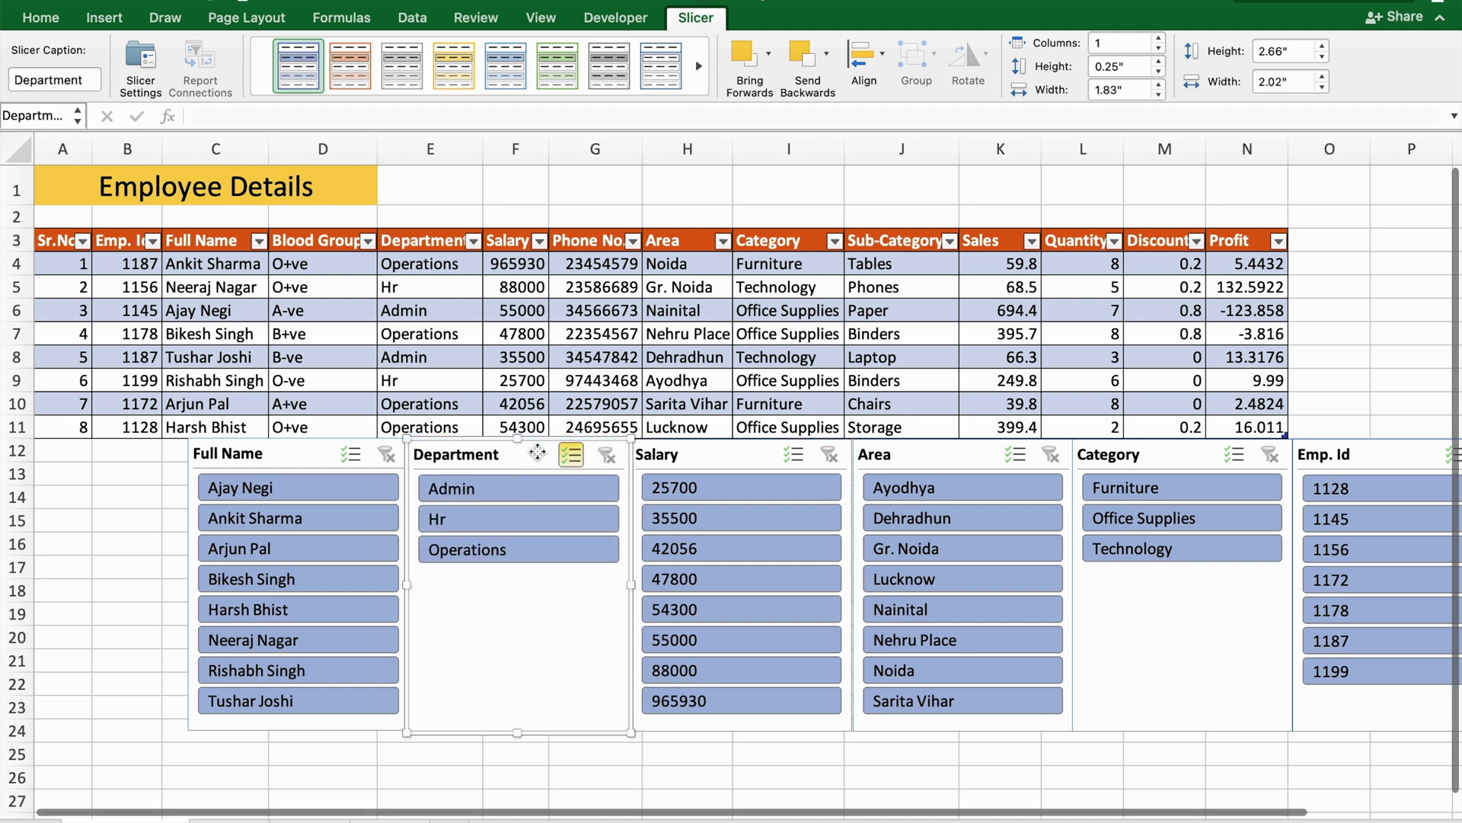
Enable Multi-Select on Full Name, disable it on Department, and exclude one employee.
click(350, 454)
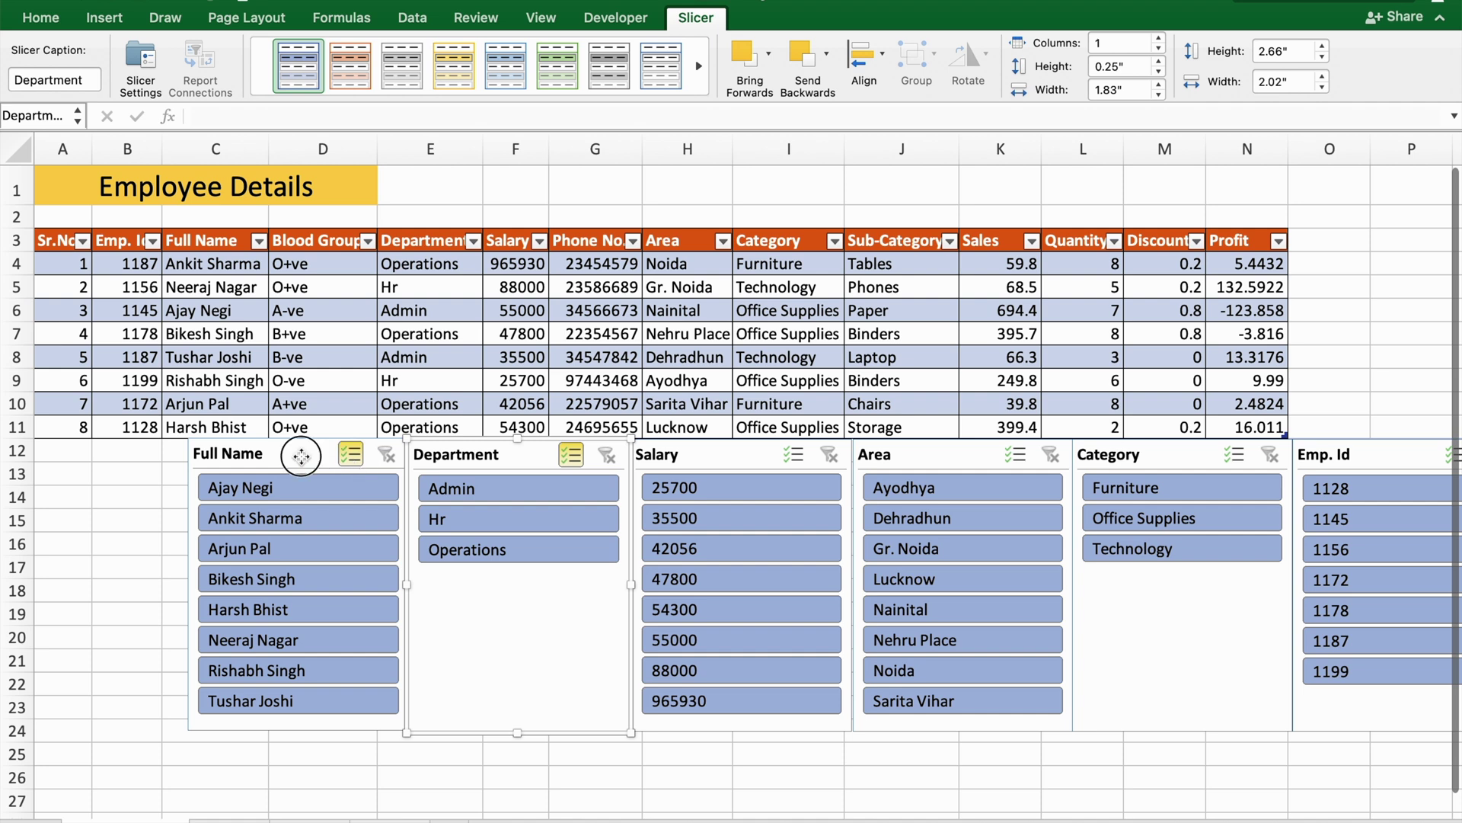
drag(301, 456, 302, 458)
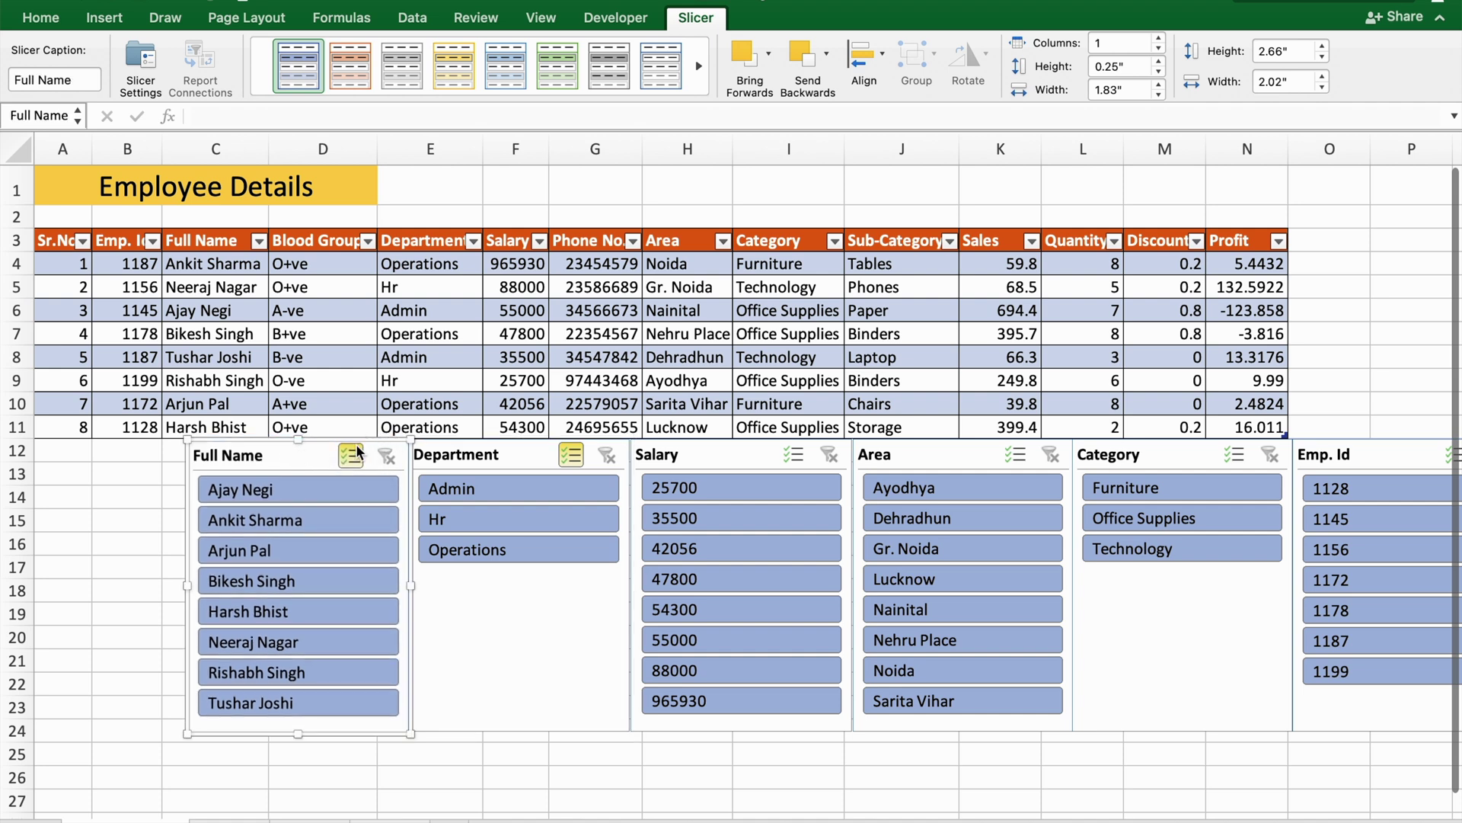
click(571, 455)
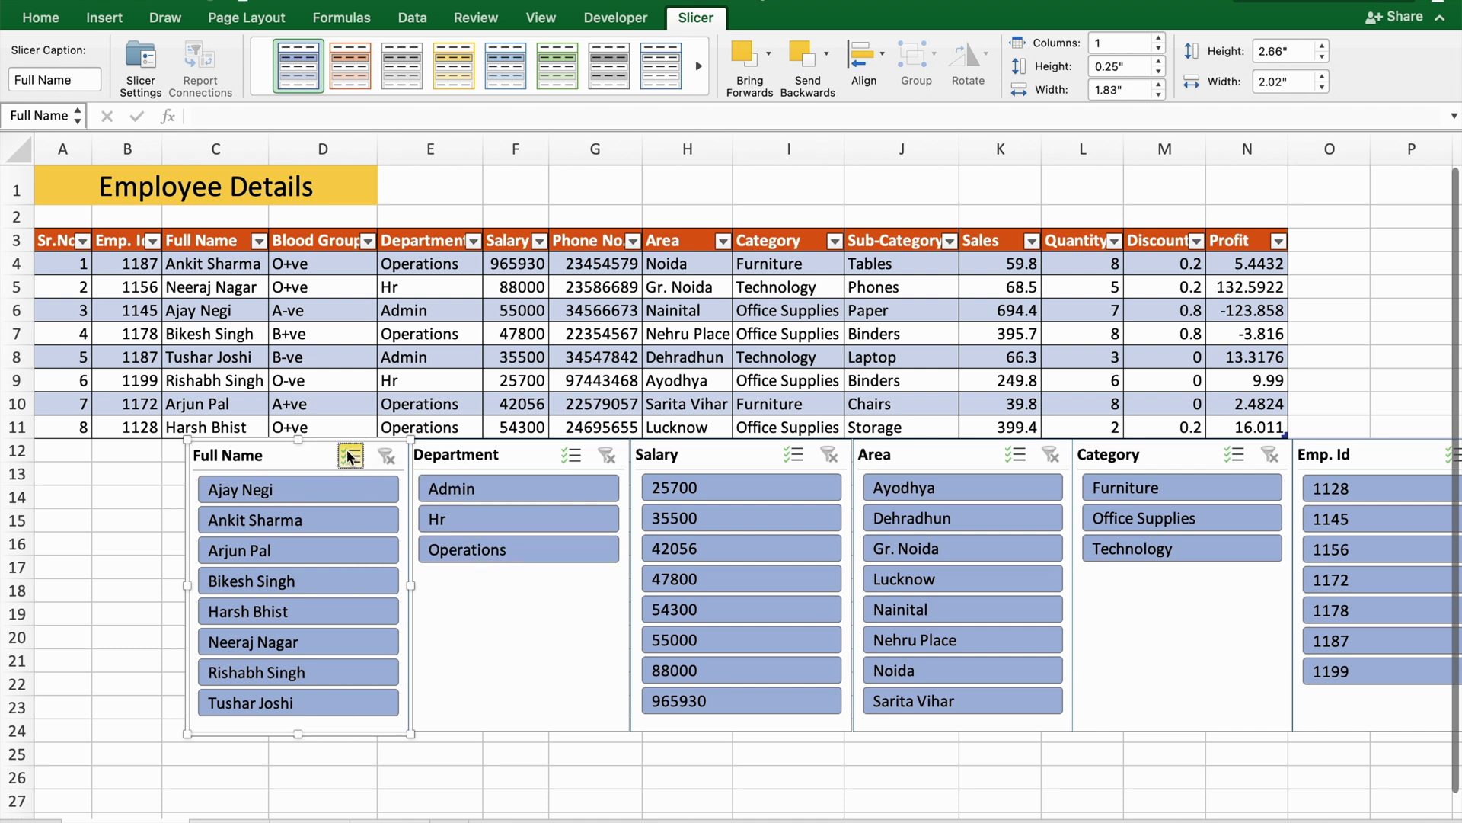
click(297, 550)
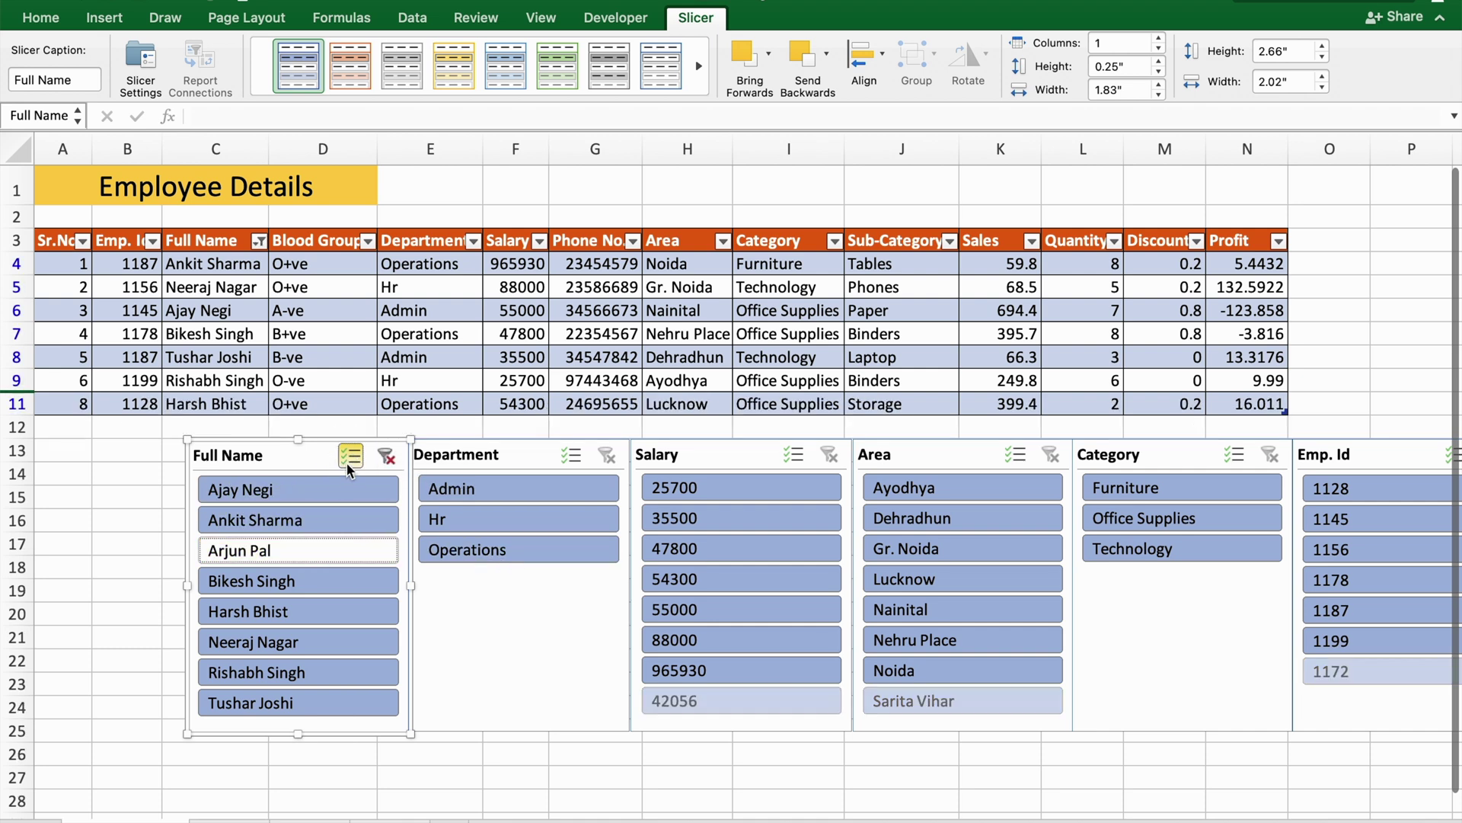
Restore the excluded employee, turn off Full Name Multi-Select, filter to one name, then clear it.
click(272, 548)
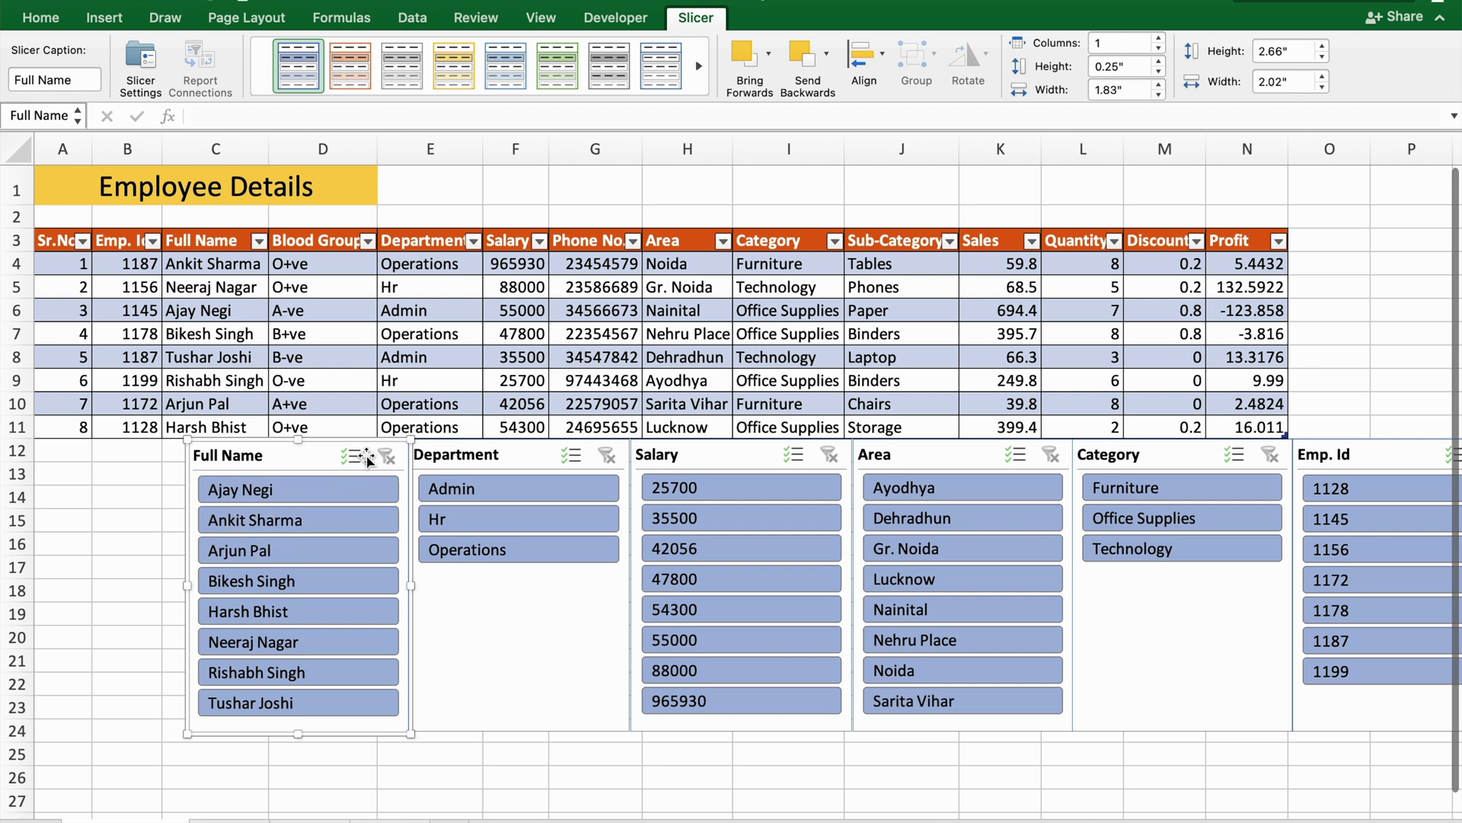
click(350, 457)
click(323, 639)
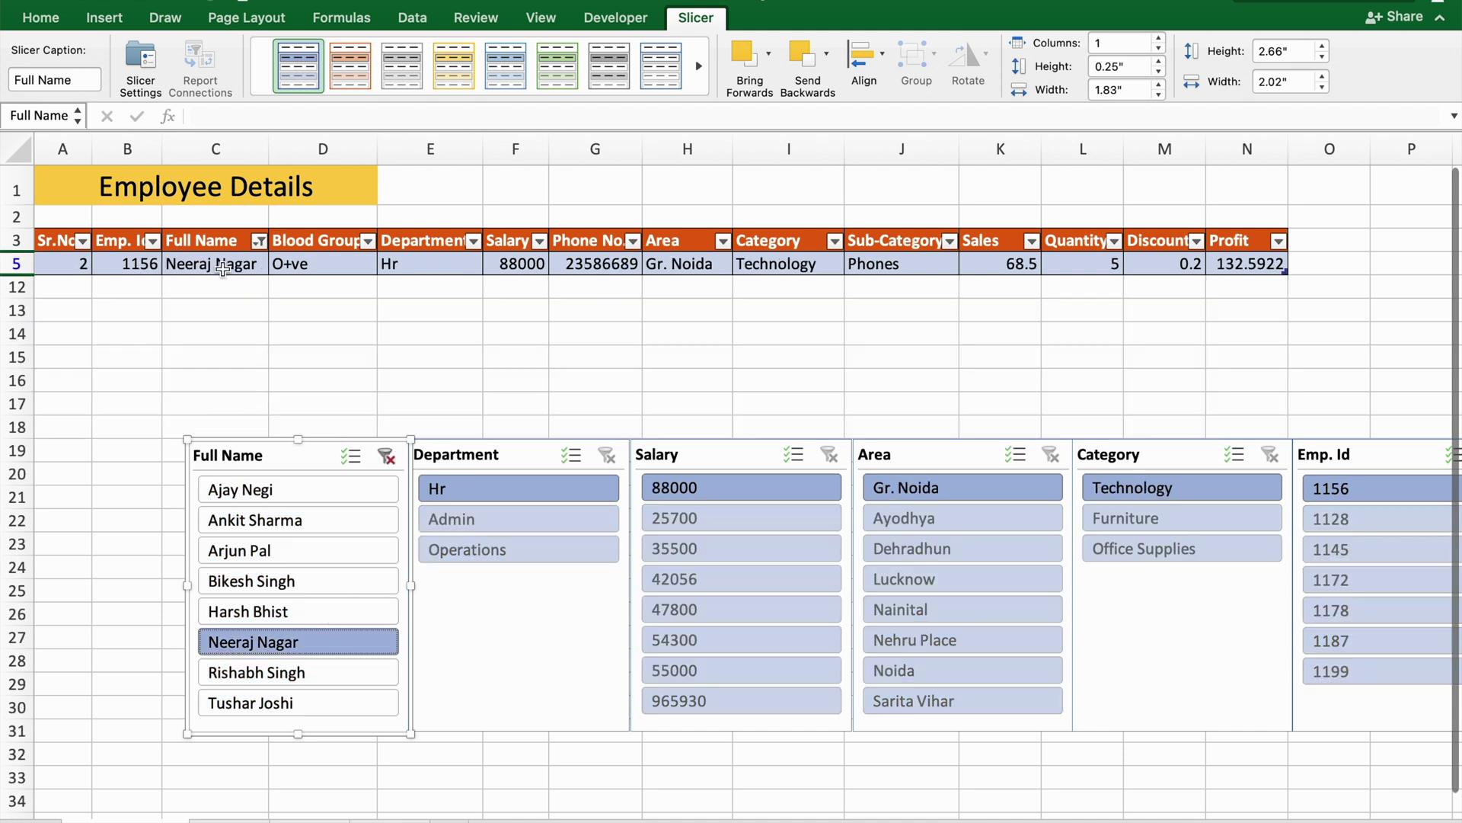
click(386, 456)
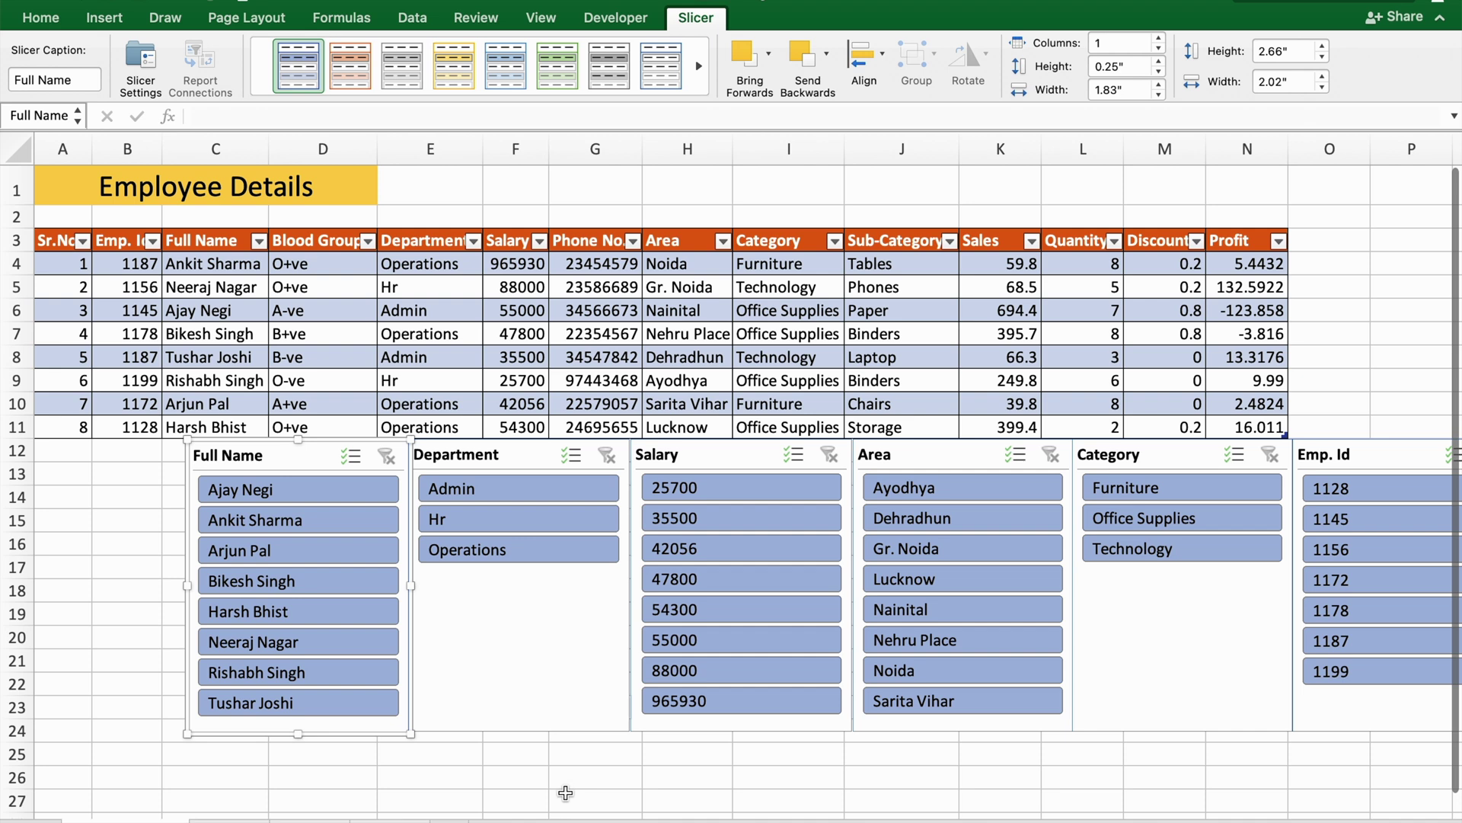
Filter by Hr department and Technology category, clear both, then filter Area to Lucknow.
click(494, 520)
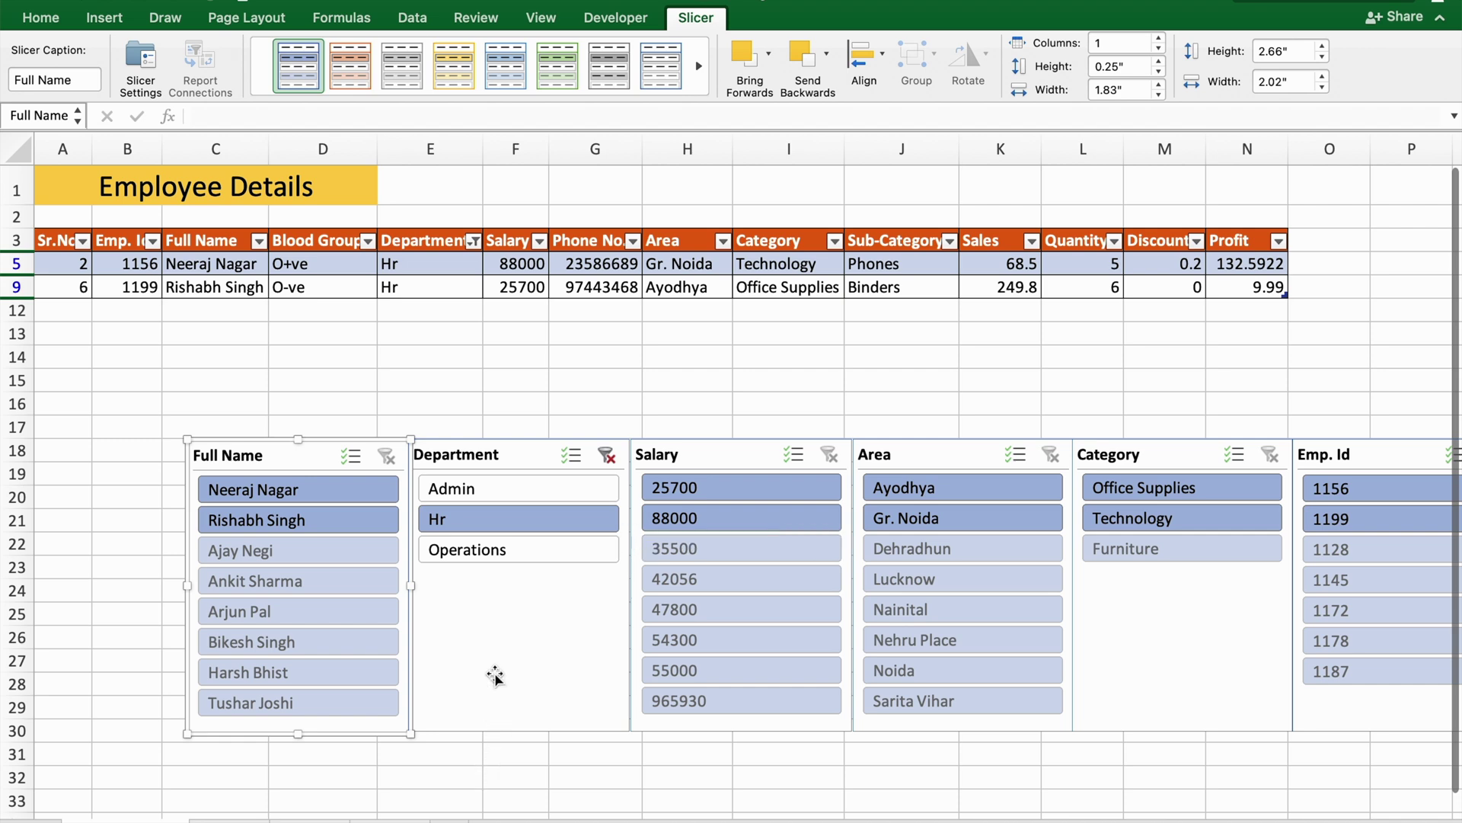
click(1187, 515)
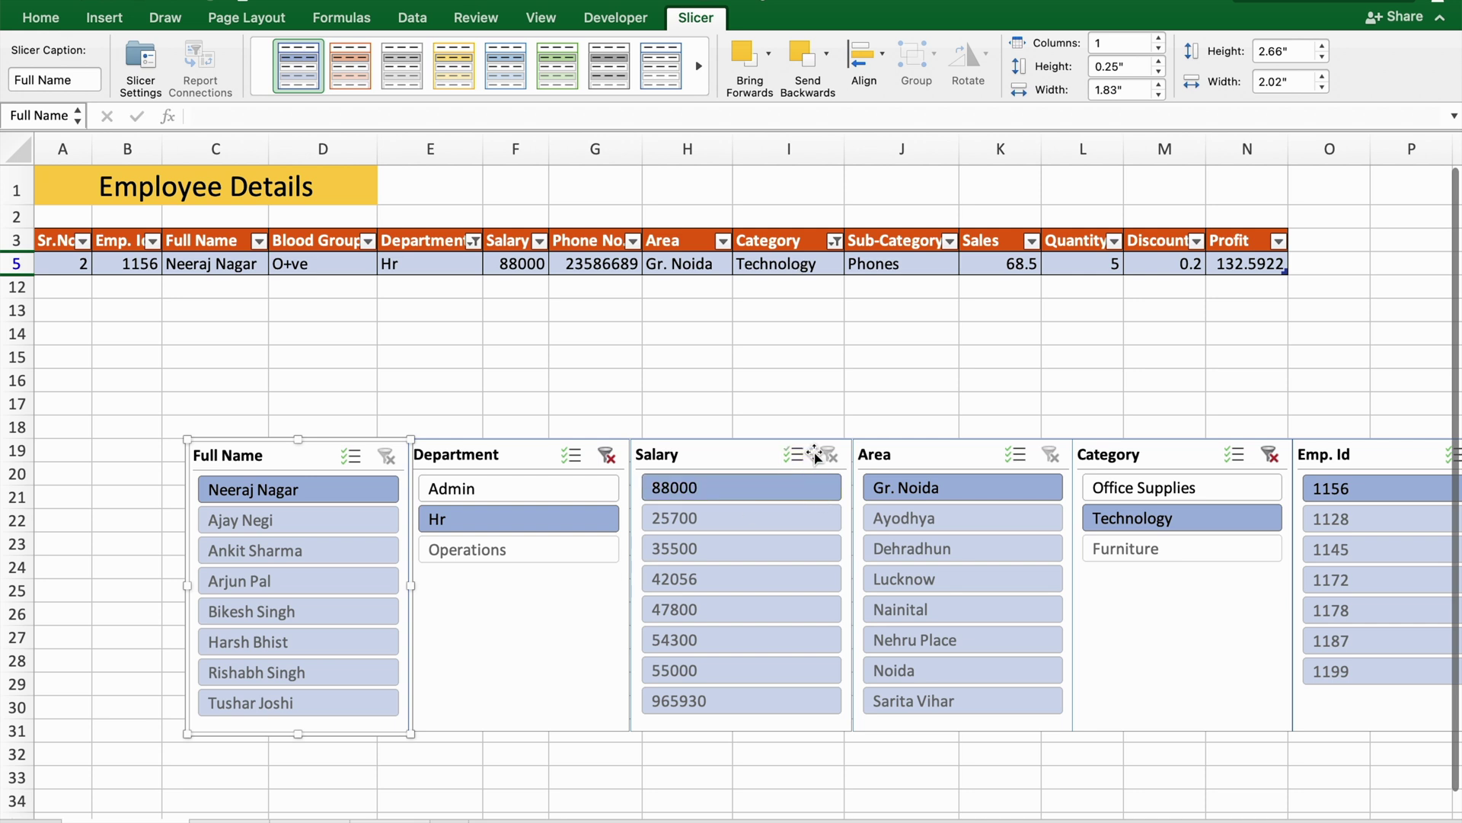
click(607, 454)
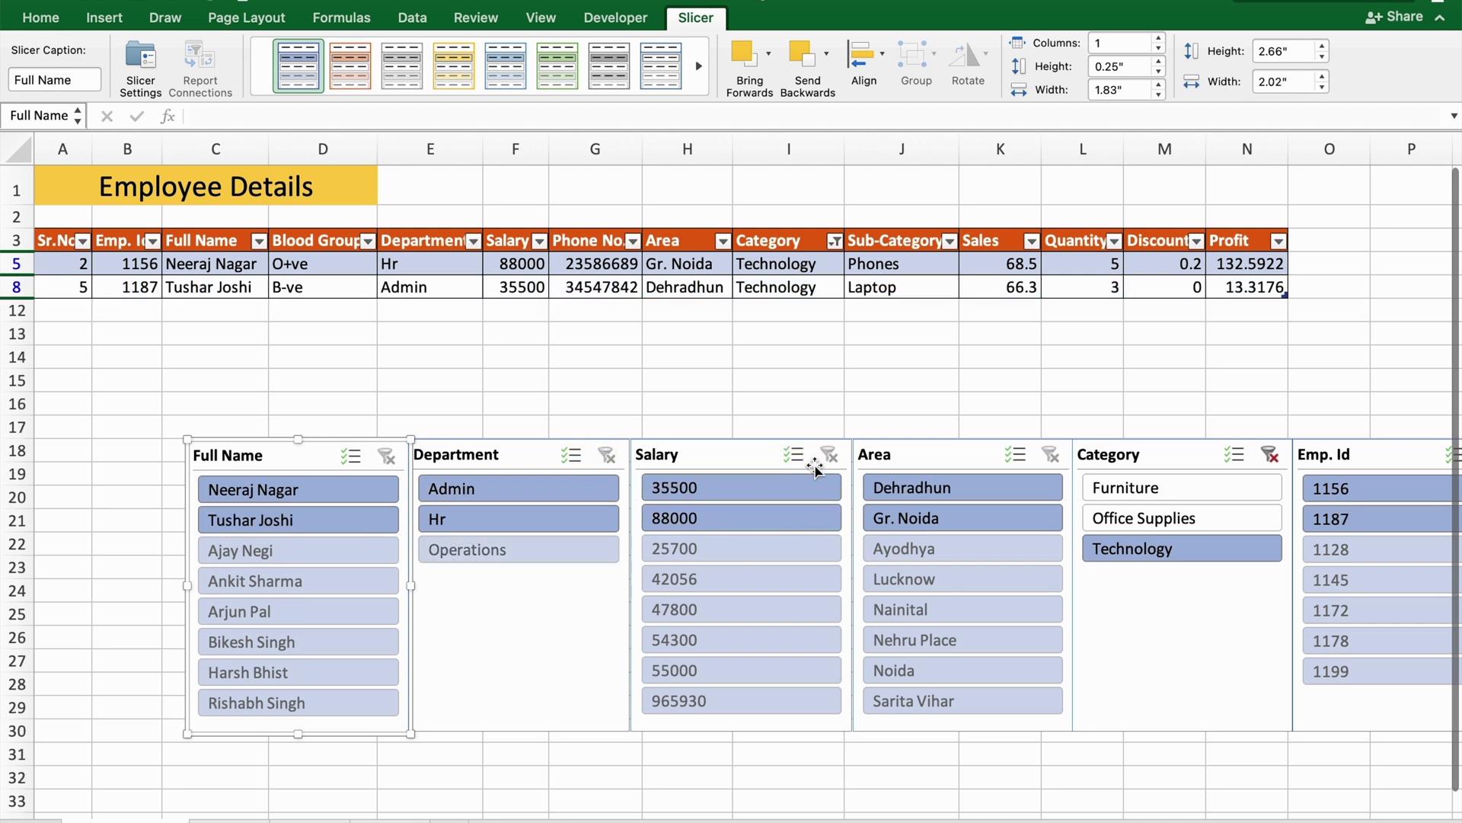
click(1269, 455)
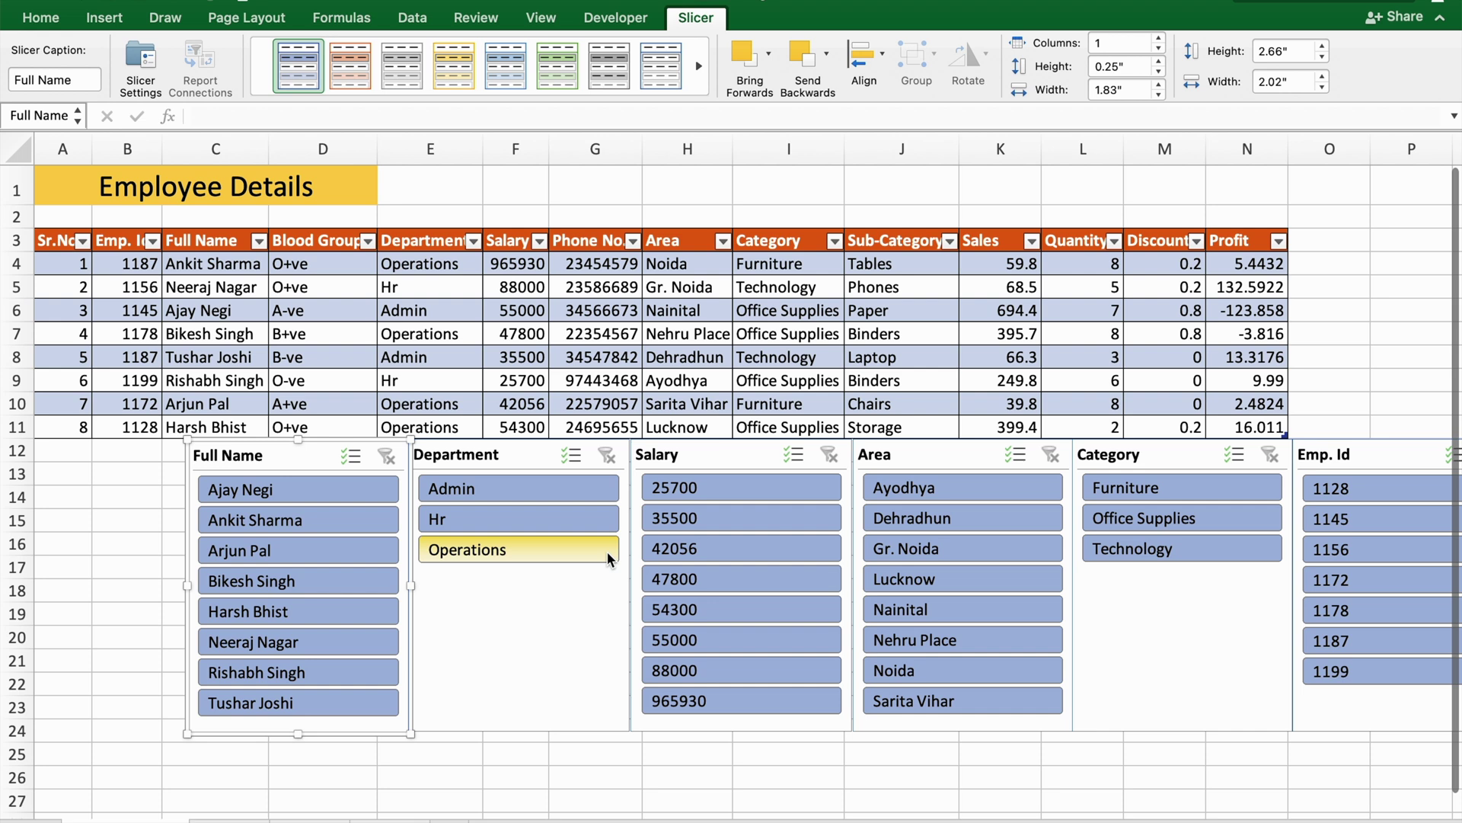
click(957, 590)
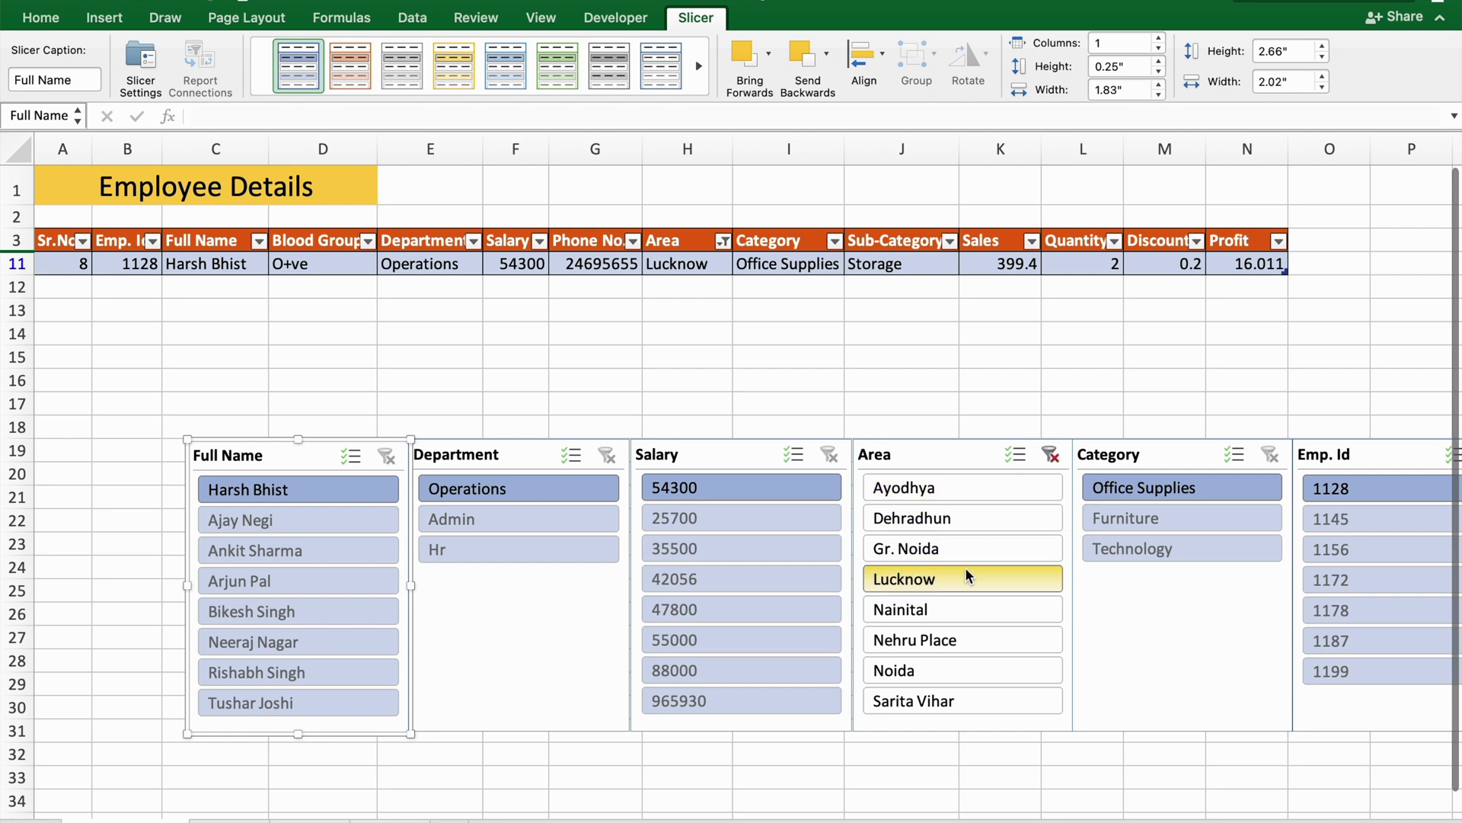
click(1050, 455)
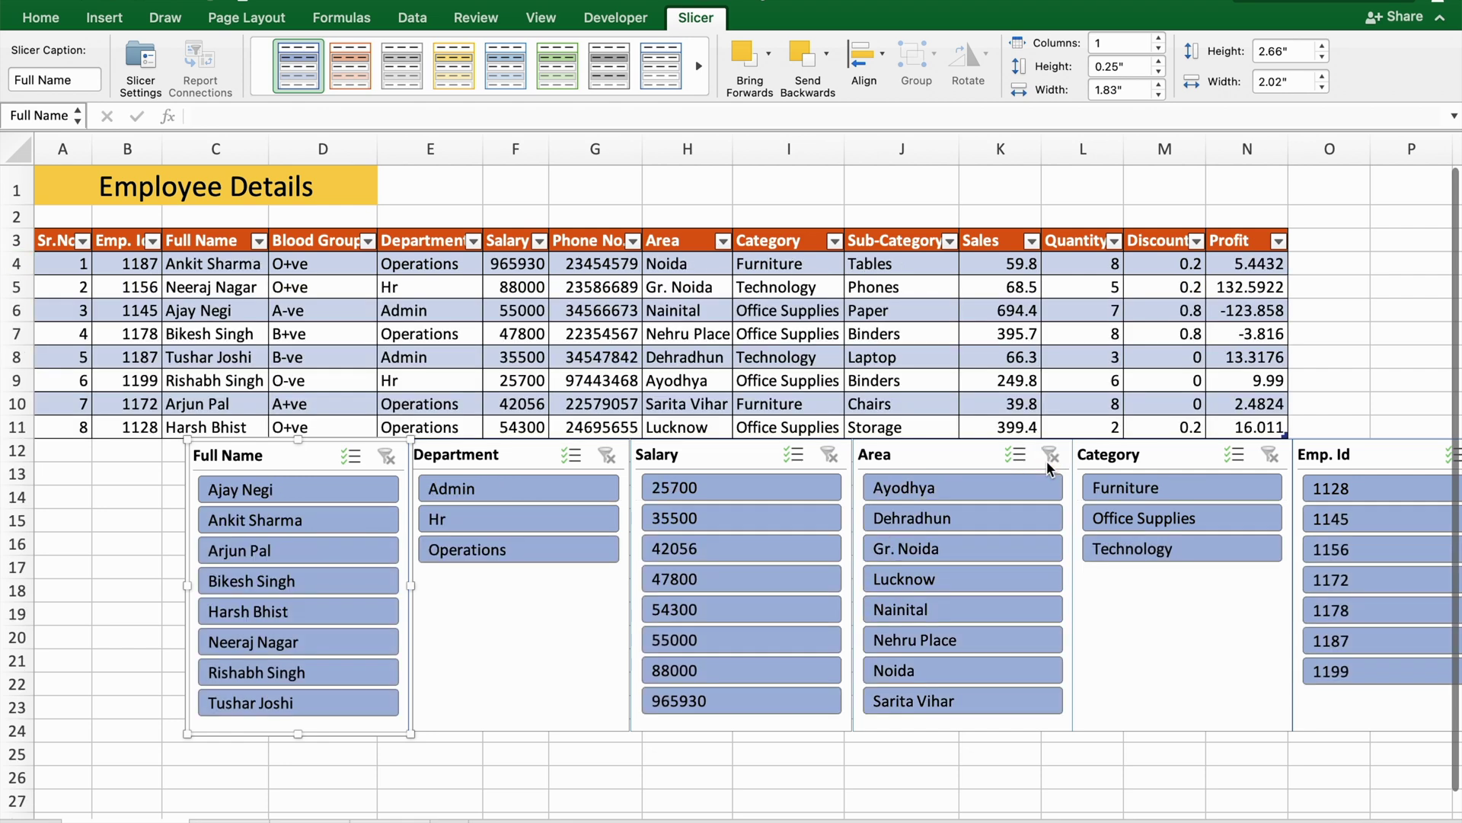
click(458, 519)
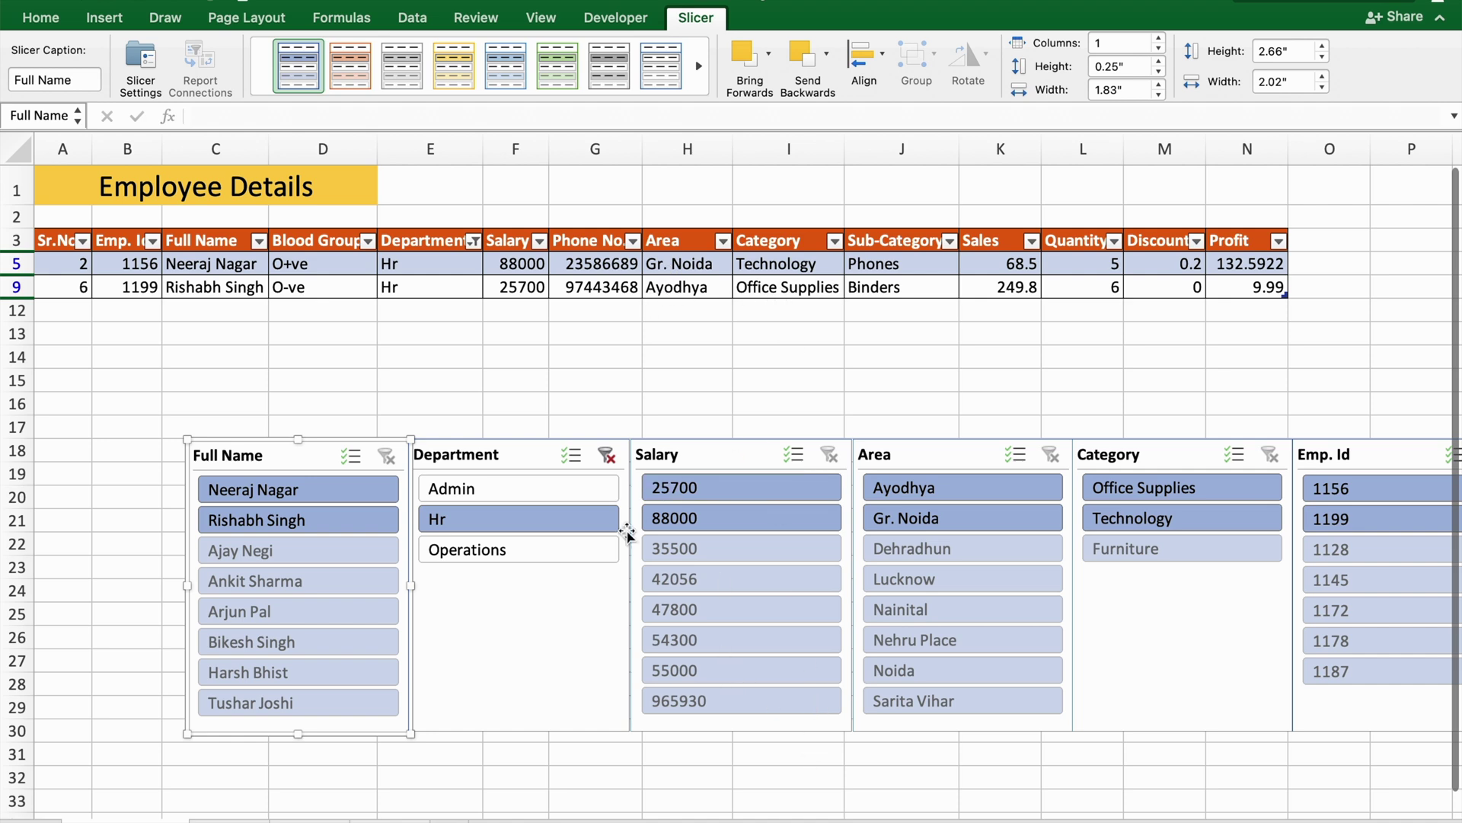
click(606, 456)
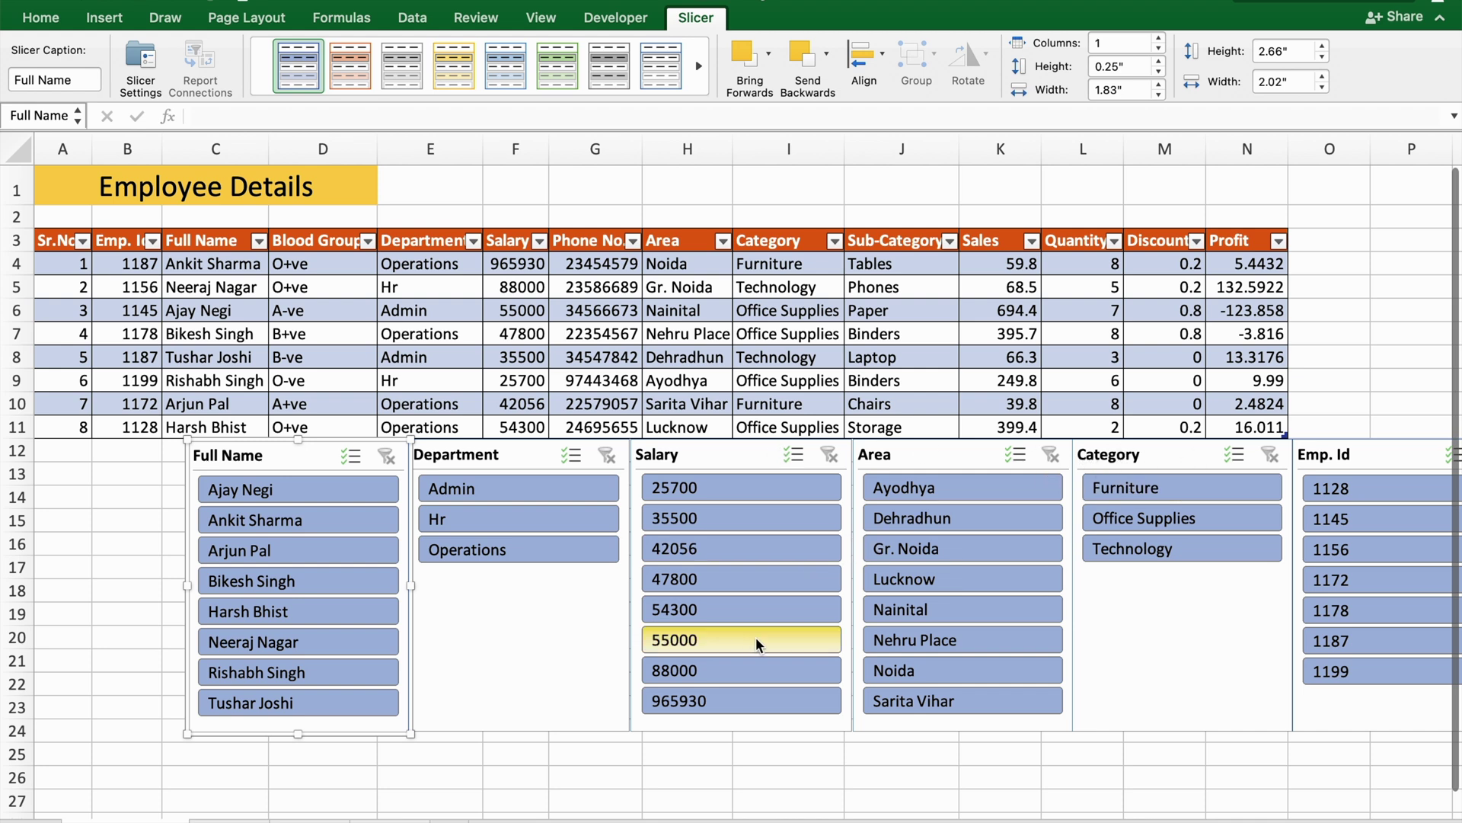
Select the Department slicer, then return to the Employee Details title and table cells.
click(613, 720)
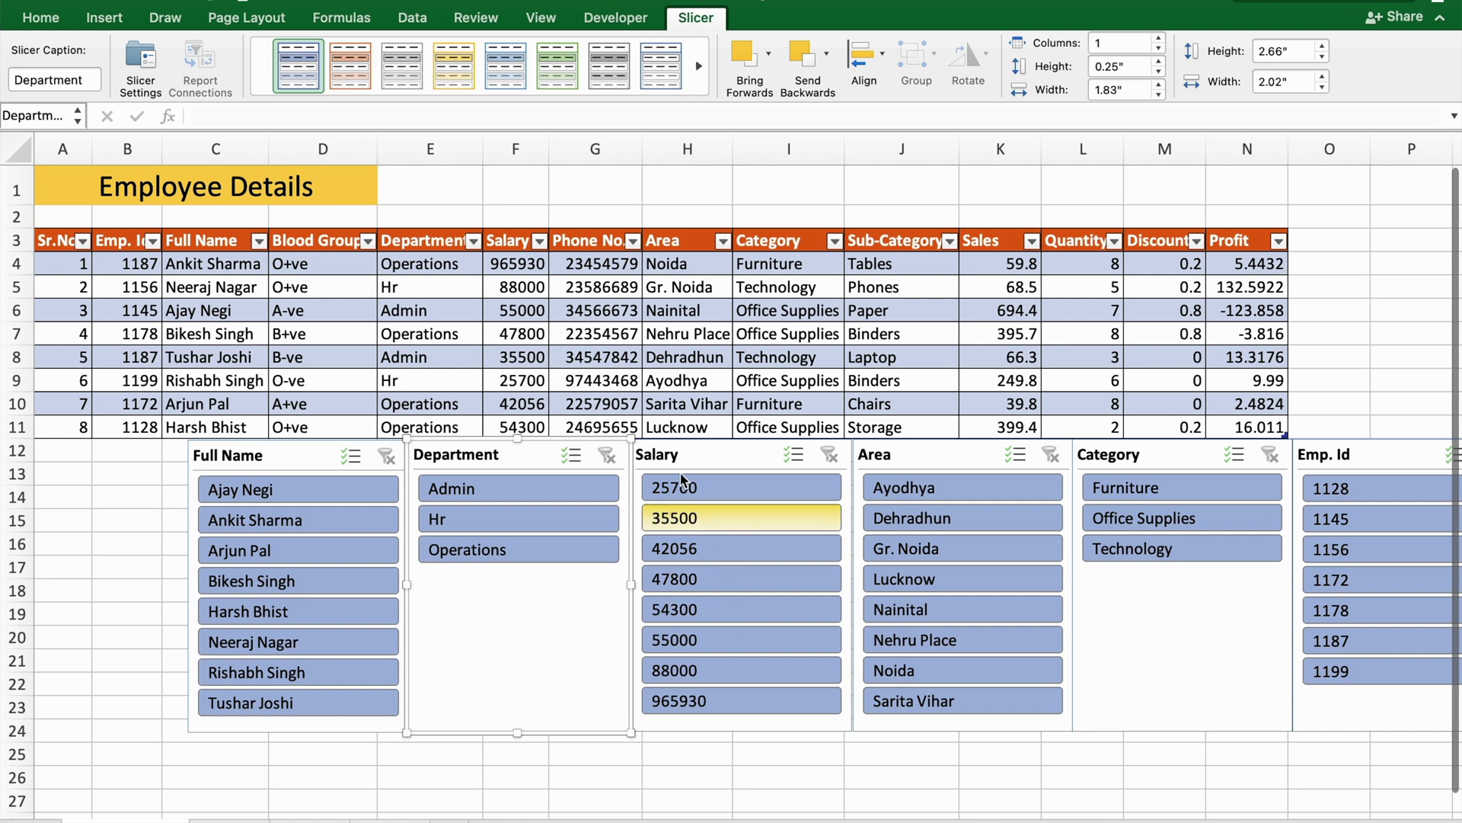
click(341, 186)
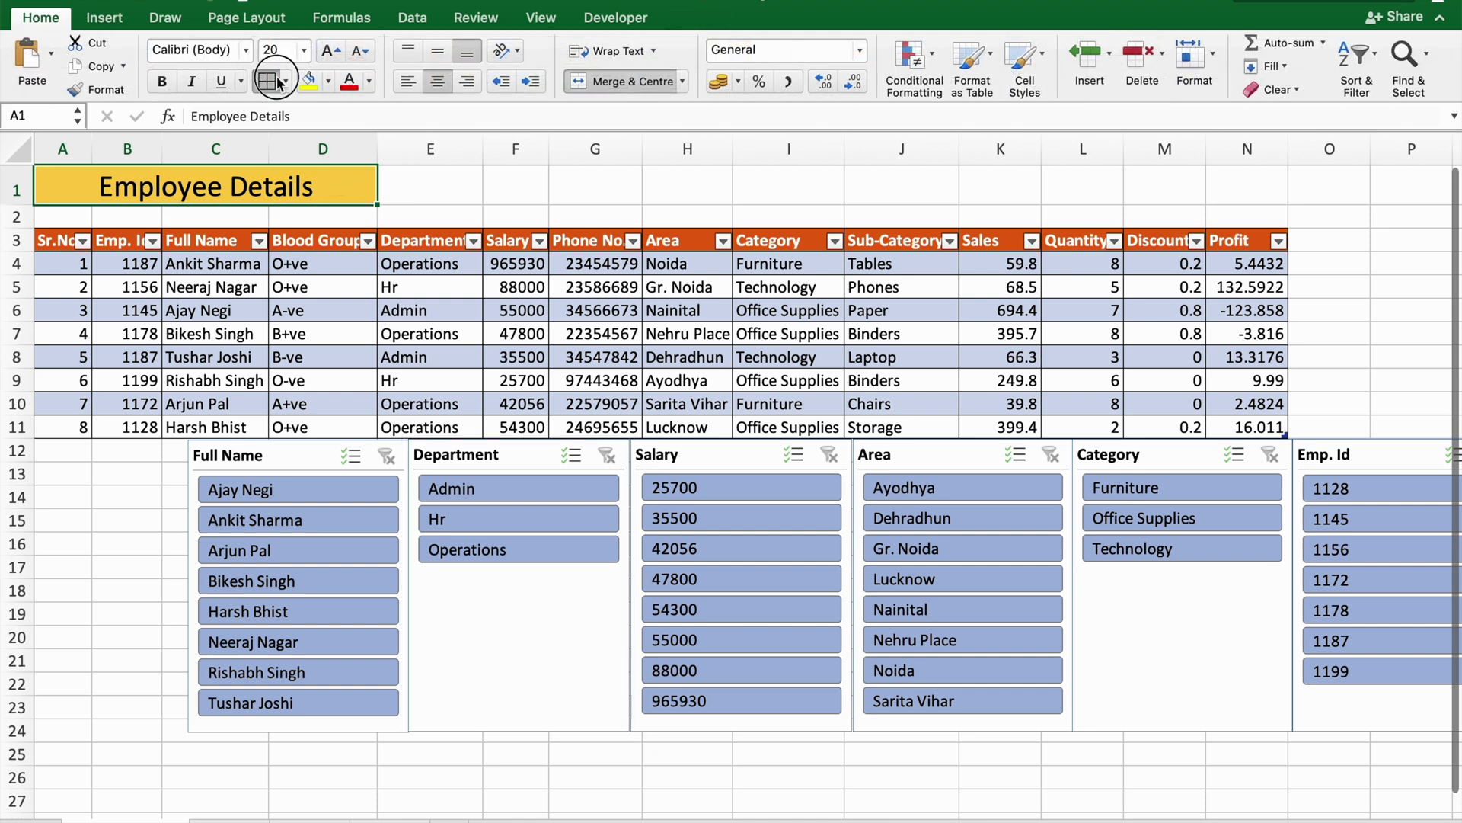
click(585, 240)
click(741, 357)
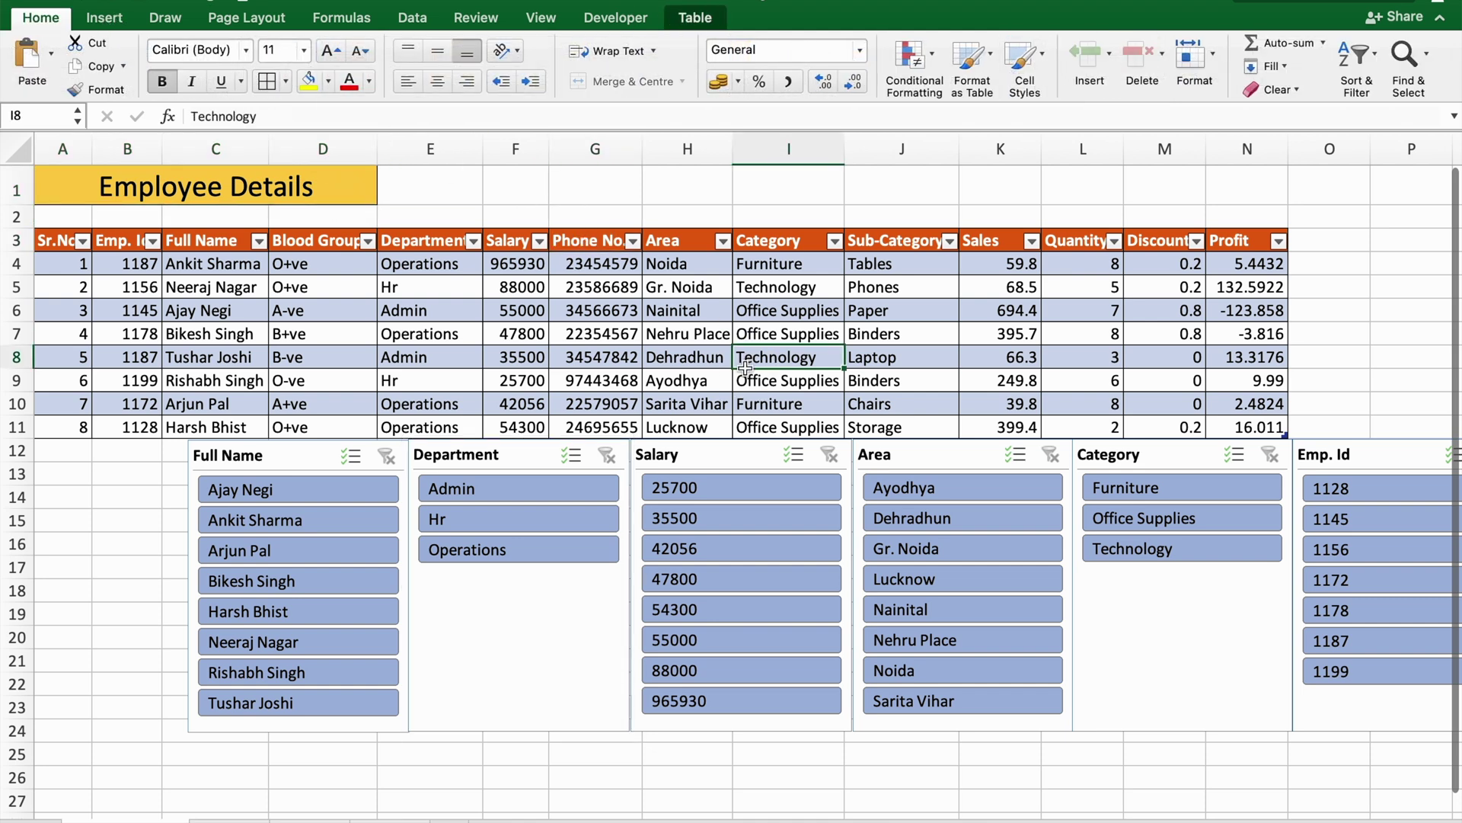